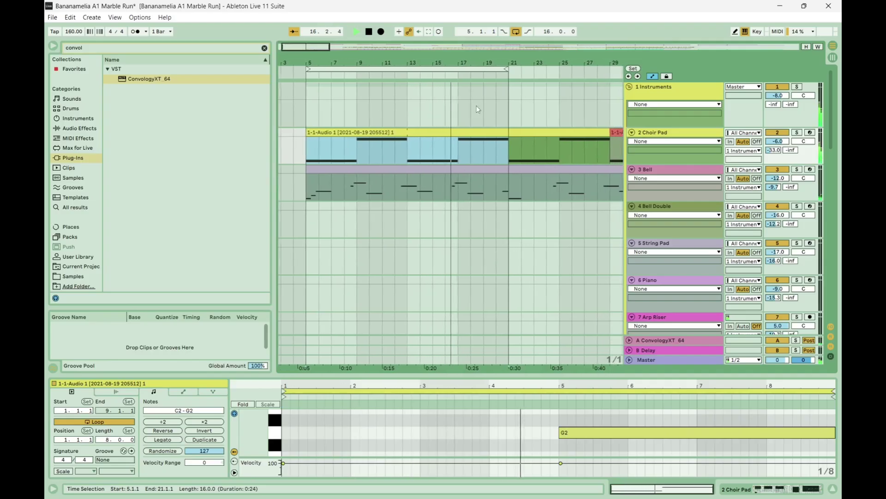
# - Examine the whole song arrangement across all tracks, from the Instruments group down to STREAM 2
pyautogui.press('-')
pyautogui.press('-')
pyautogui.press('-')
pyautogui.press('-')
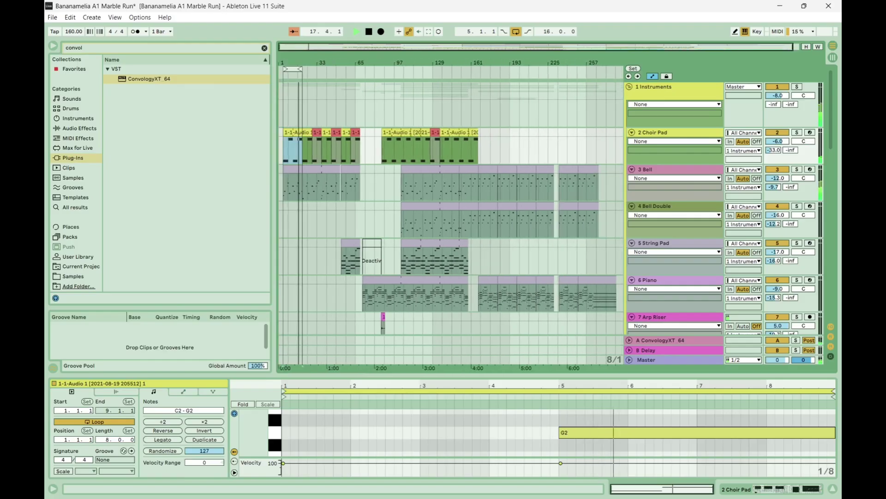
pyautogui.scroll(-3, 383, 185)
pyautogui.scroll(-6, 384, 186)
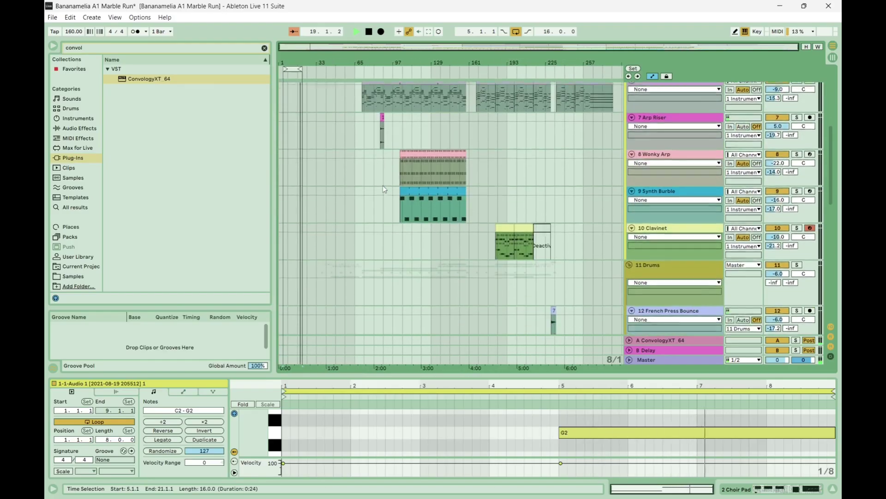
pyautogui.scroll(-6, 383, 188)
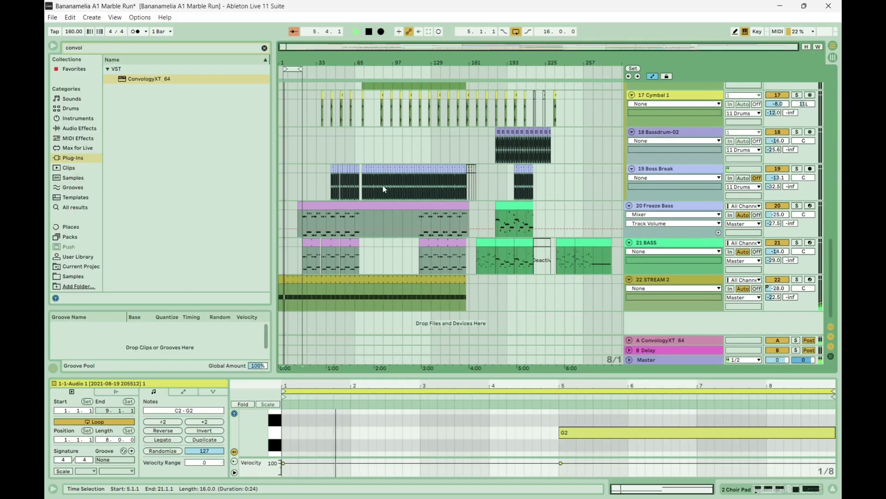
pyautogui.scroll(8, 383, 189)
pyautogui.scroll(5, 383, 184)
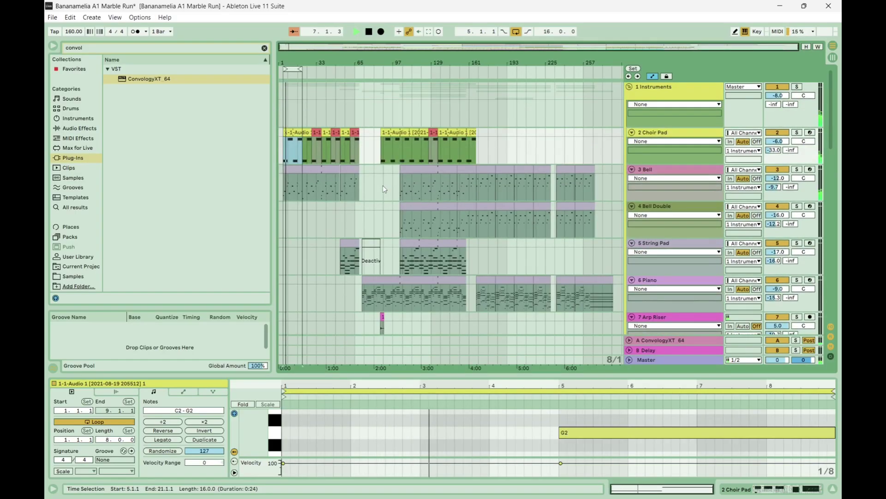
# - Solo the Choir Pad track, select its first clip and display the waveform of its sampler's sample
pyautogui.moveTo(295, 64); pyautogui.dragTo(395, 72)
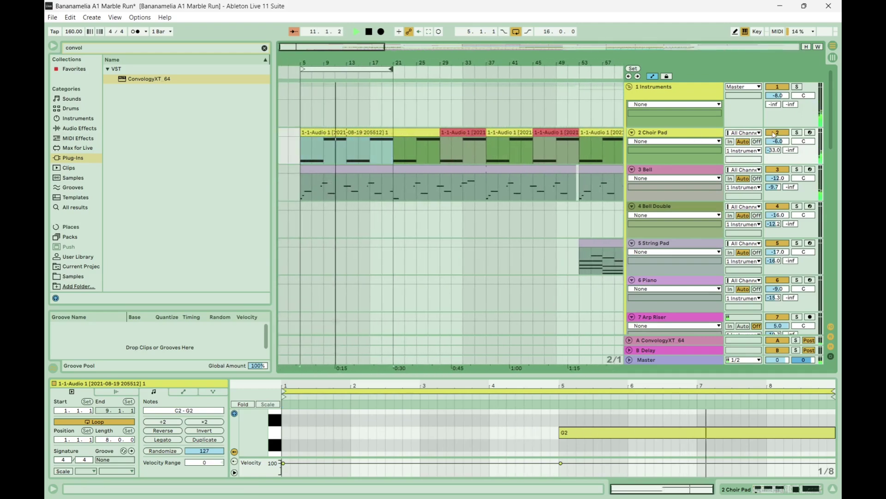
pyautogui.click(362, 116)
pyautogui.click(333, 134)
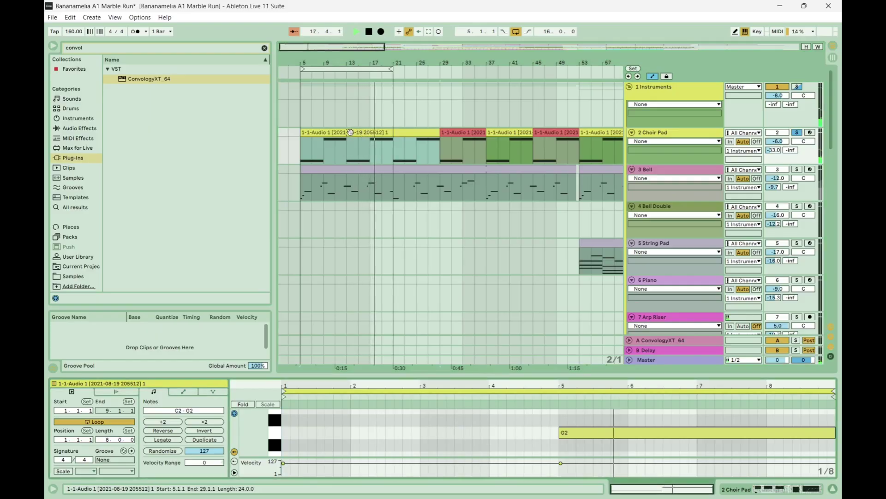
pyautogui.hotkey('shift', 'Tab')
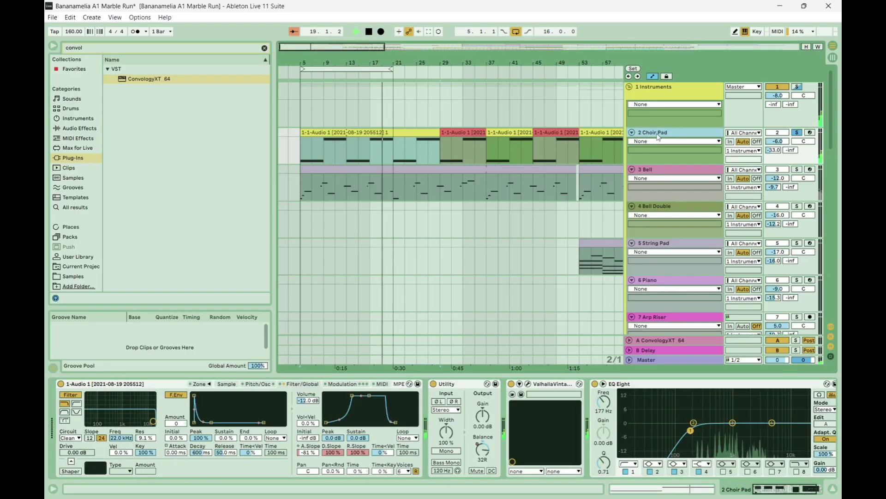
pyautogui.click(226, 383)
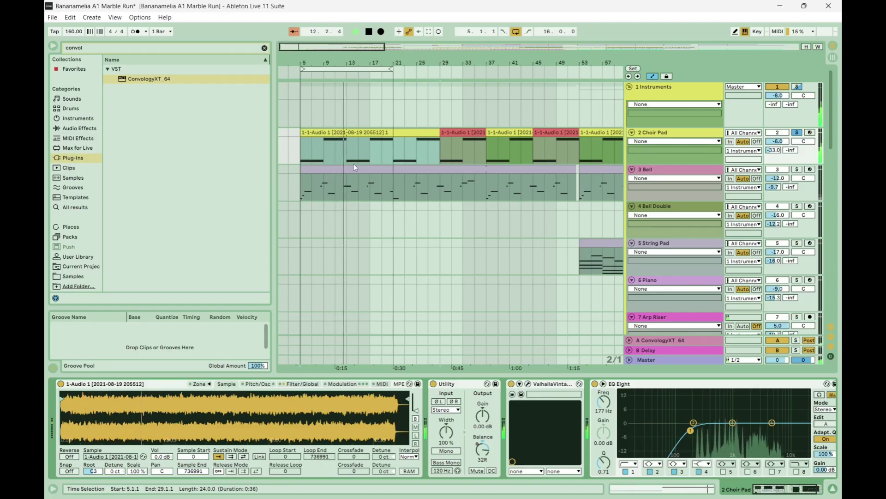
# - Audition the Bell track in solo with its device chain shown and its first clip selected, and end the solo
pyautogui.click(797, 169)
pyautogui.click(680, 168)
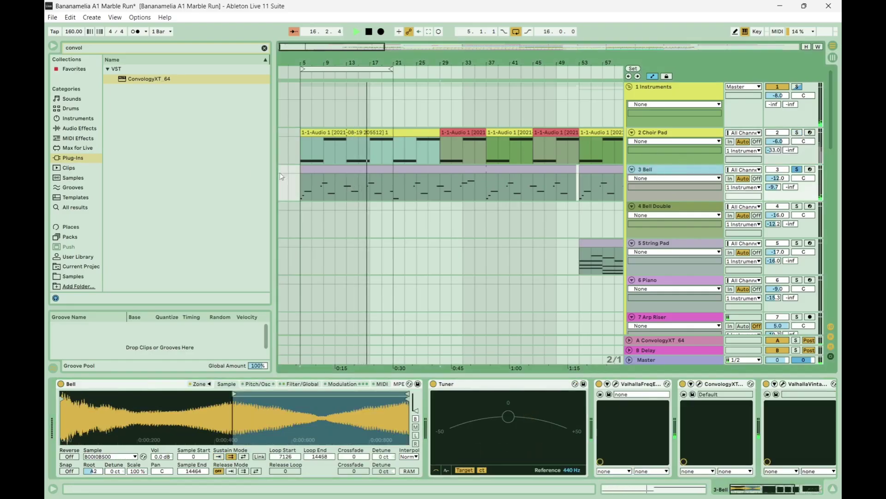
pyautogui.click(369, 171)
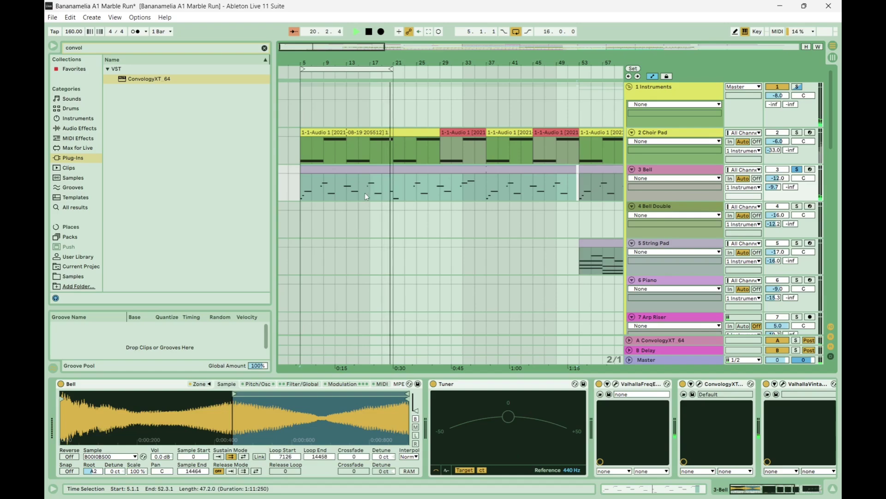
pyautogui.scroll(-1, 365, 193)
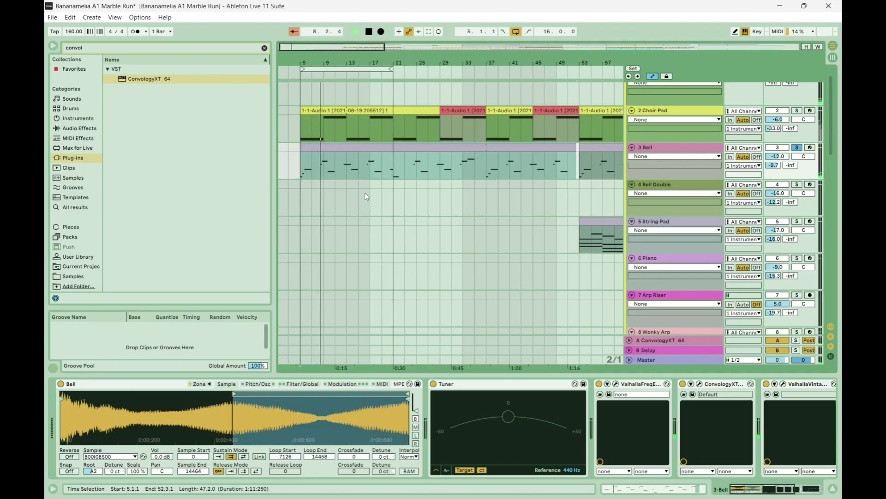
pyautogui.click(777, 146)
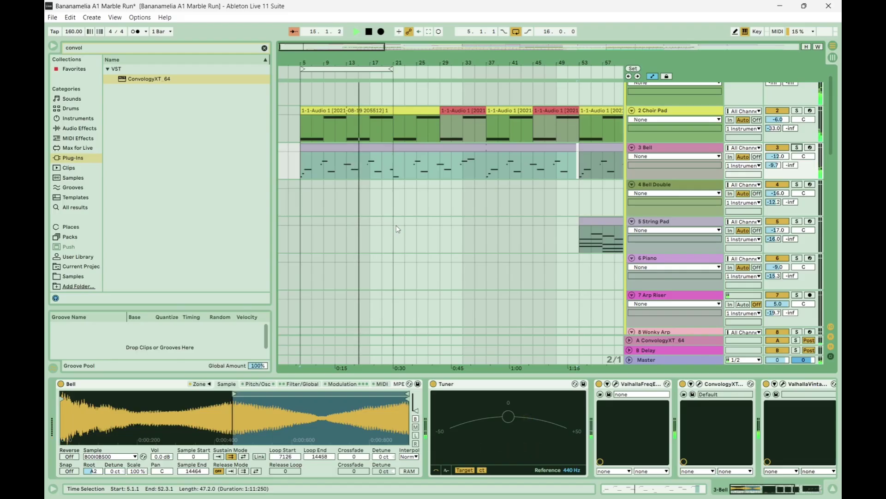
# - Display the device chain of the STREAM 2 track
pyautogui.scroll(-4, 382, 221)
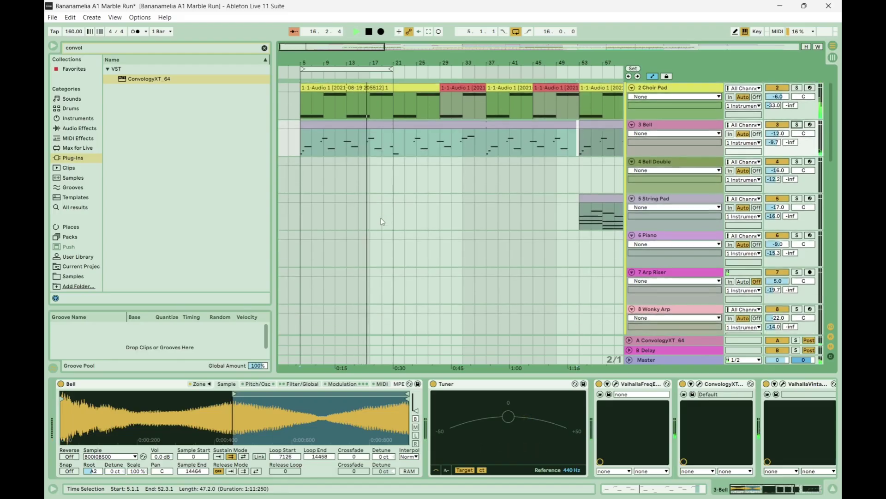
pyautogui.scroll(-15, 382, 221)
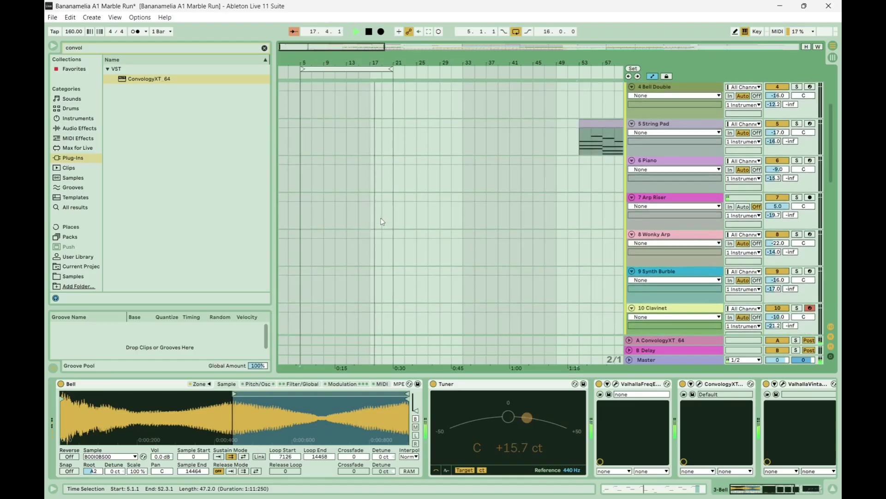
pyautogui.scroll(-8, 381, 221)
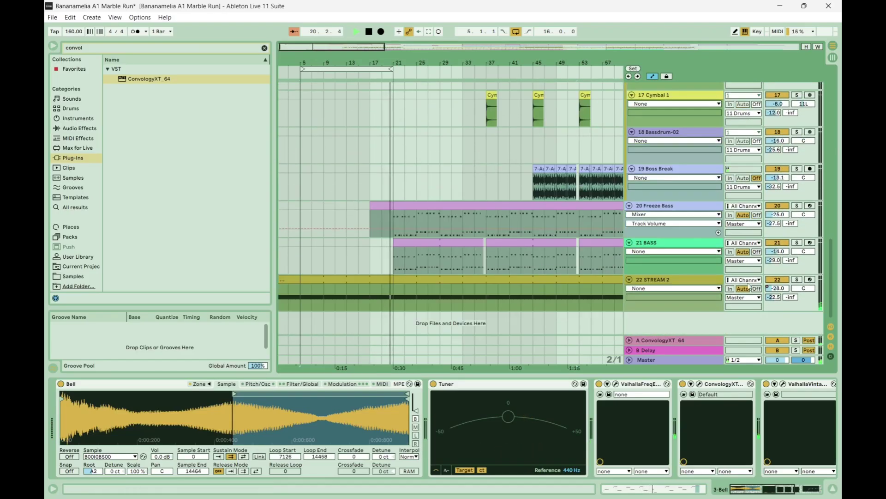
pyautogui.click(691, 277)
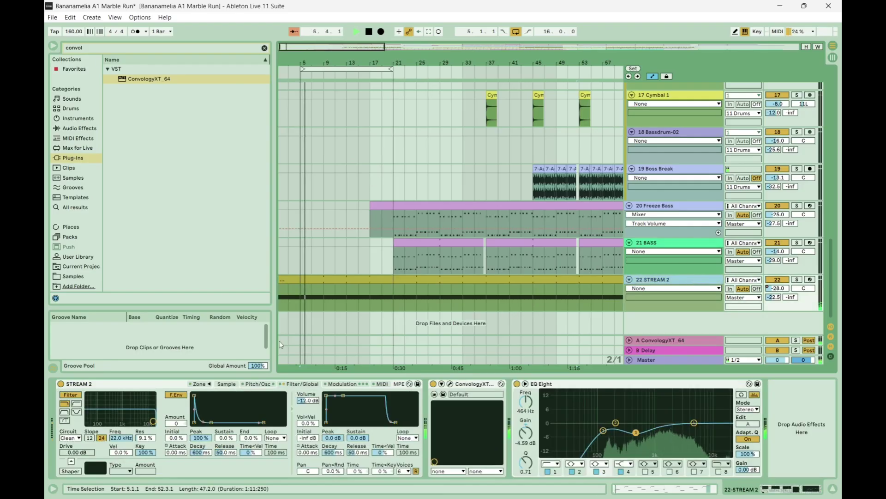
# - Move the 16-bar arrangement loop so it runs from bar 21 to bar 37
pyautogui.scroll(20, 354, 237)
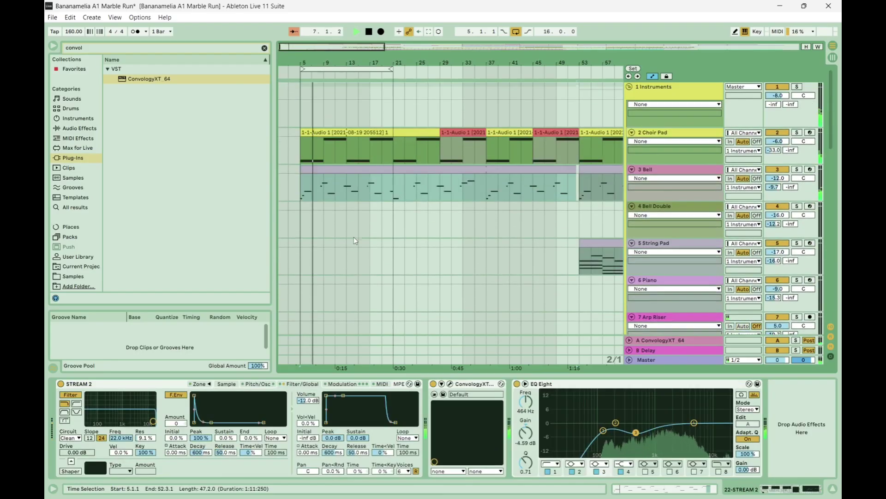
pyautogui.moveTo(374, 69); pyautogui.dragTo(467, 67)
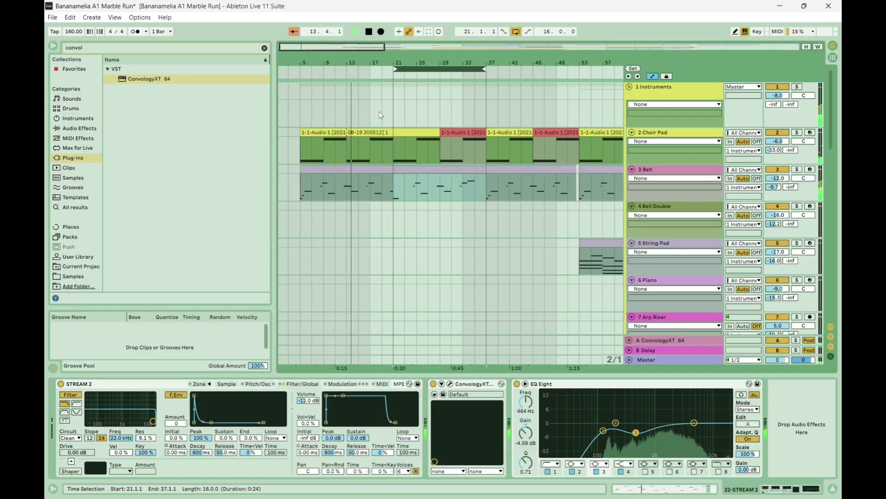
# - Display the BASS track's devices and inspect the Akai S950 Test Tone waveform up close and at full length
pyautogui.scroll(-3, 379, 111)
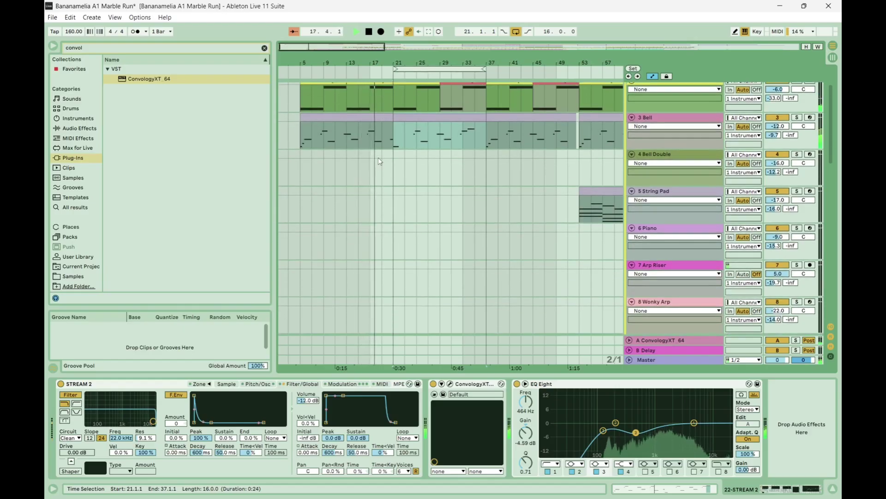
pyautogui.scroll(-10, 378, 157)
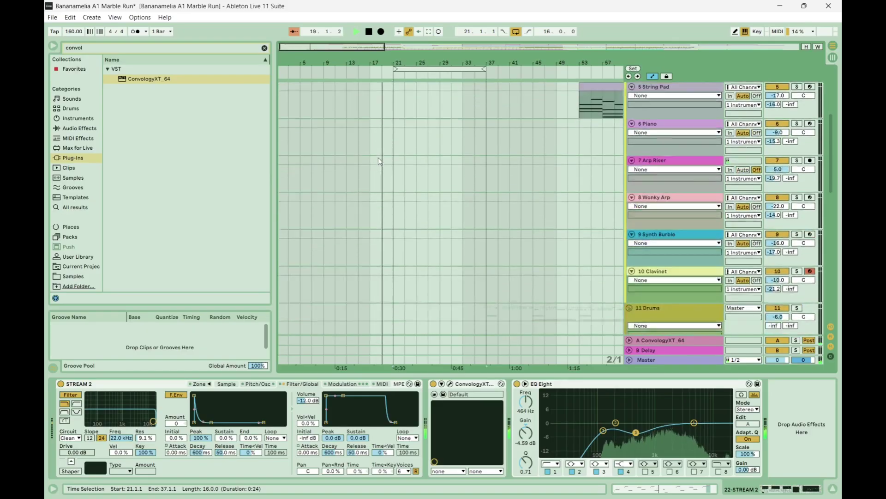
pyautogui.scroll(-2, 378, 158)
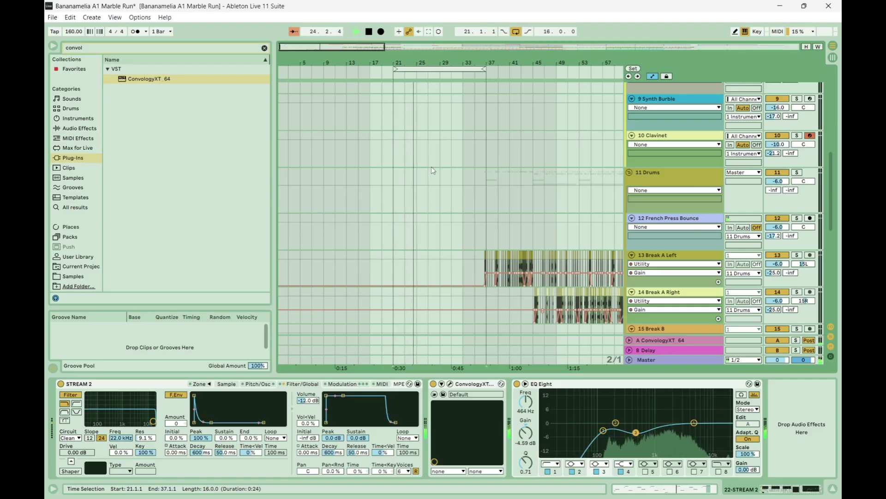
pyautogui.scroll(-2, 434, 171)
pyautogui.scroll(-5, 433, 171)
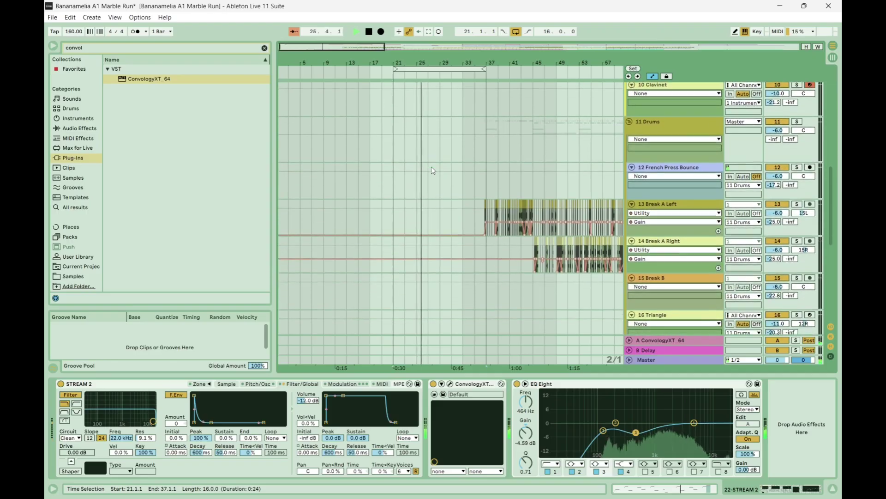
pyautogui.scroll(-1, 433, 170)
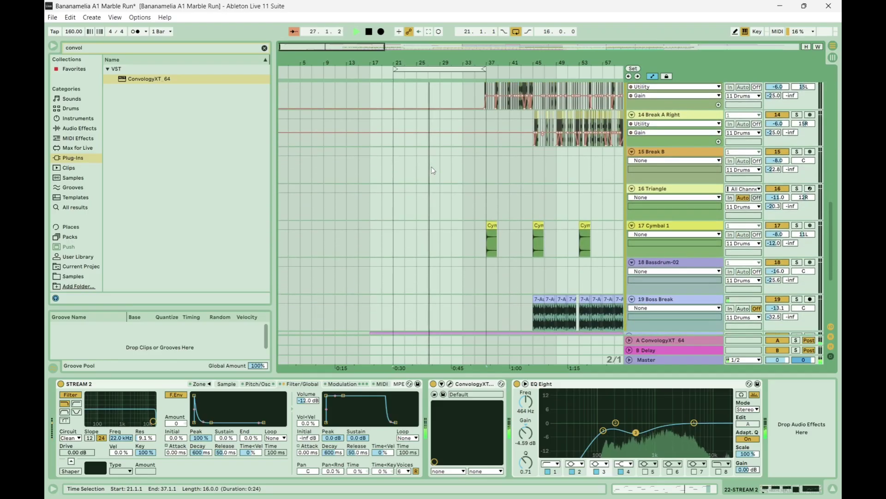
pyautogui.scroll(-5, 433, 171)
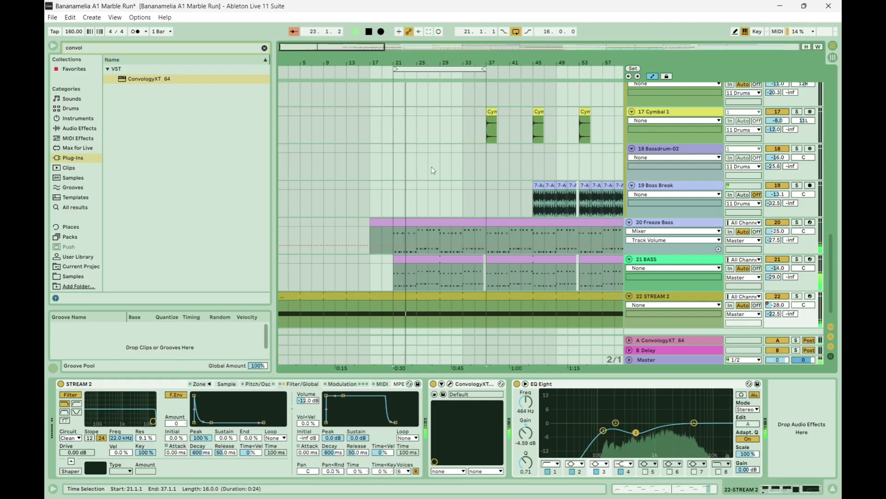
pyautogui.click(649, 259)
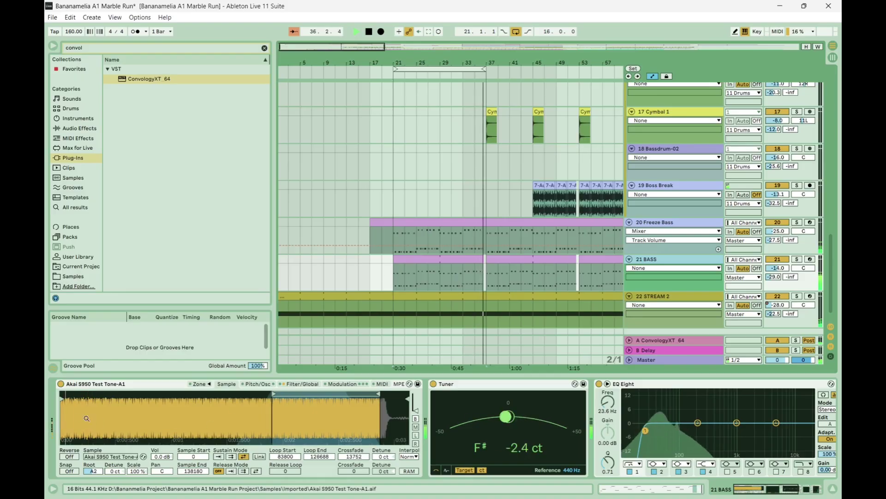
pyautogui.scroll(2, 235, 418)
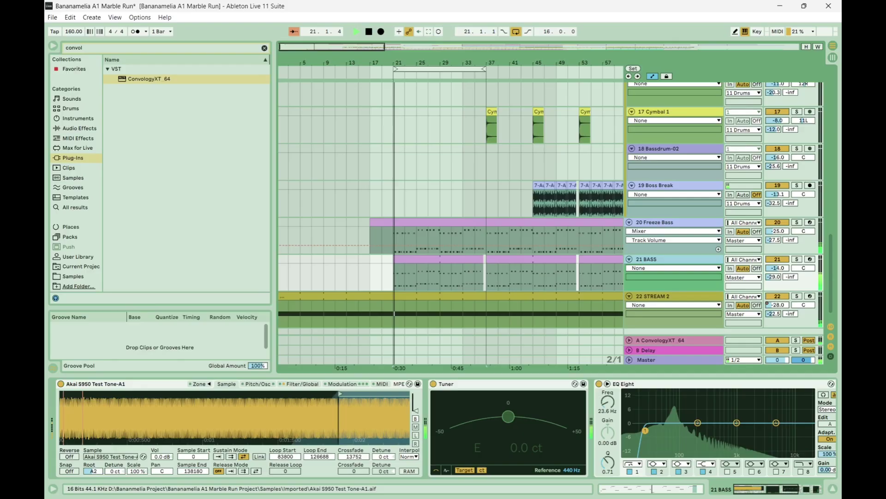
pyautogui.scroll(2, 96, 419)
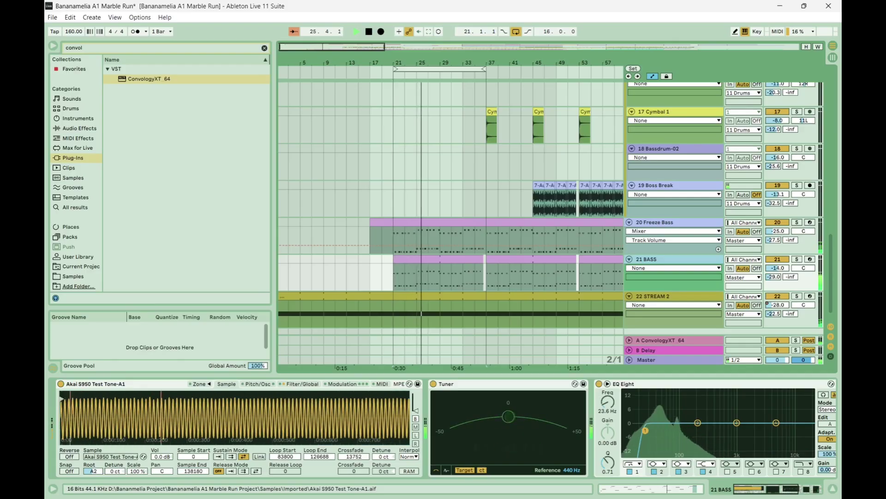
pyautogui.scroll(-4, 235, 418)
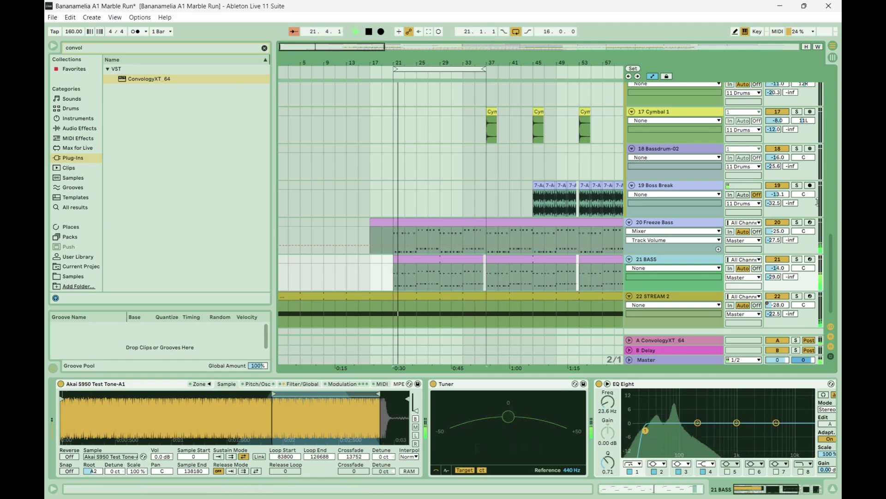
# - Audition the Freeze Bass track in solo, display its sampler's sample waveform, and end the solo
pyautogui.click(798, 223)
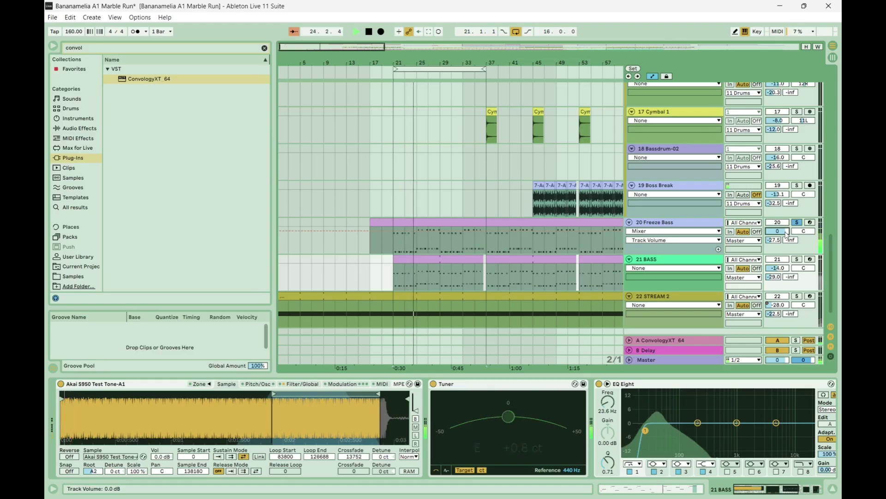
pyautogui.click(666, 224)
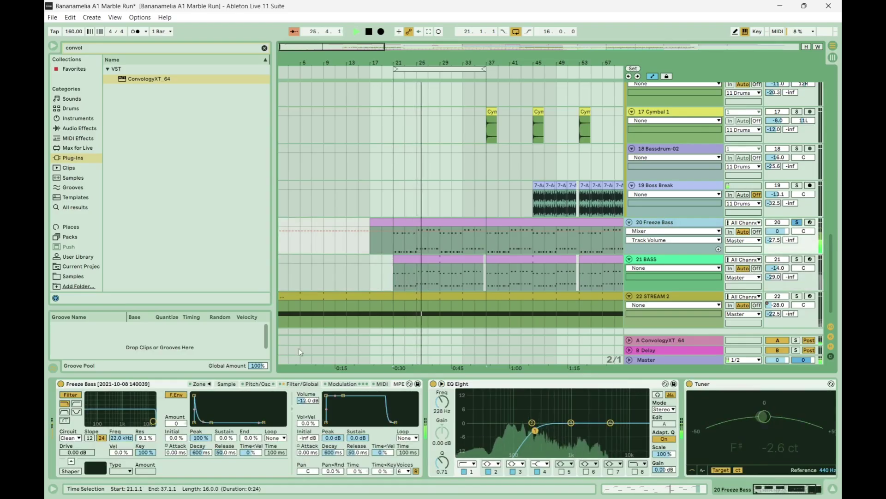
pyautogui.click(227, 385)
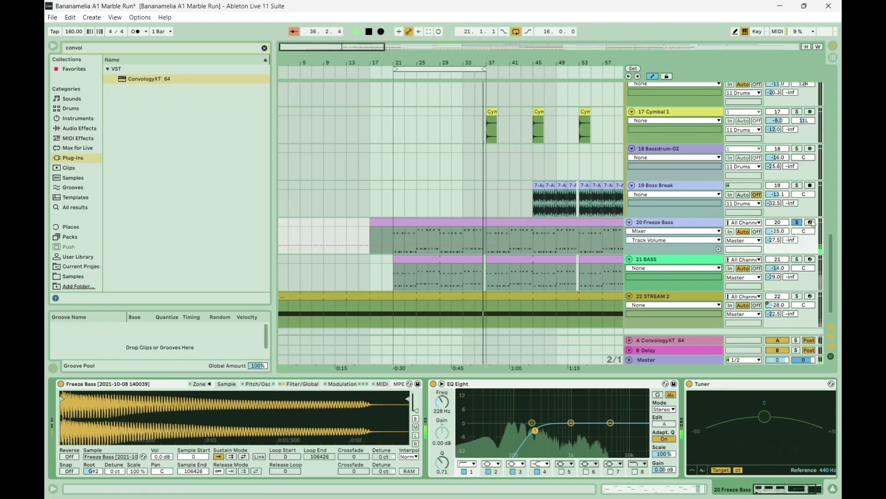
pyautogui.click(797, 222)
# - Move the 16-bar arrangement loop so it runs from bar 37 to bar 53, where the drum breaks come in
pyautogui.scroll(3, 537, 216)
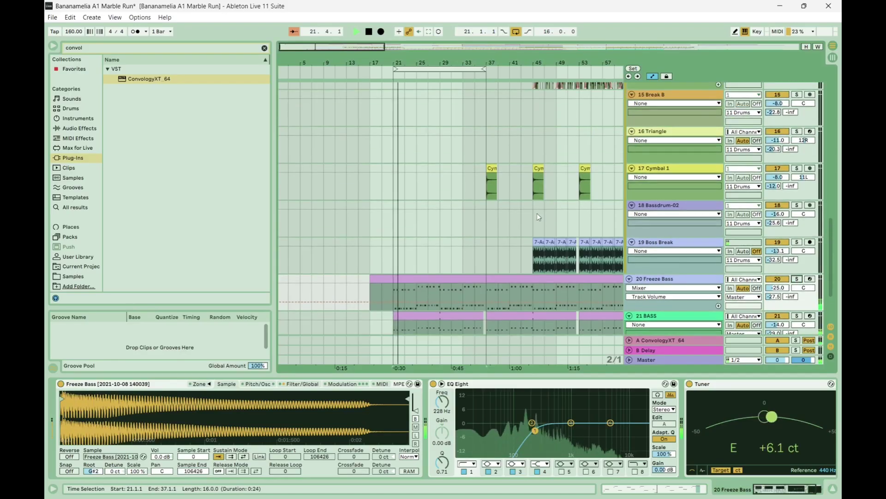
pyautogui.scroll(8, 537, 212)
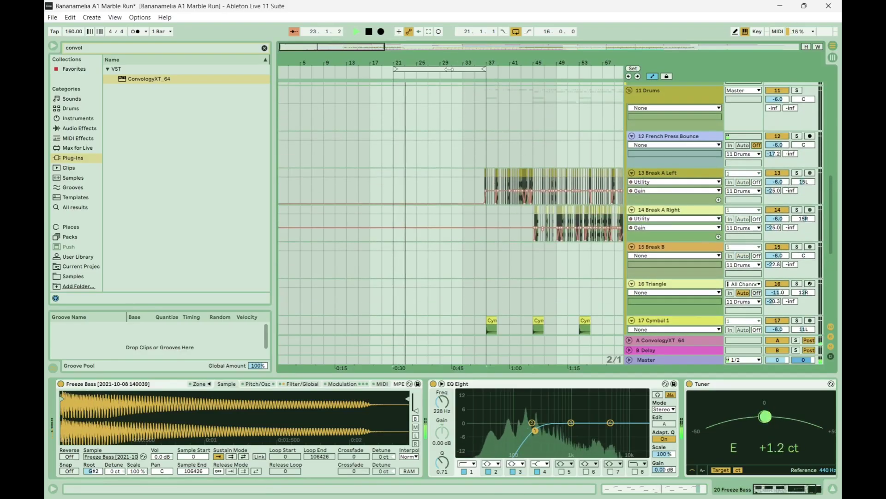
pyautogui.moveTo(449, 70); pyautogui.dragTo(542, 69)
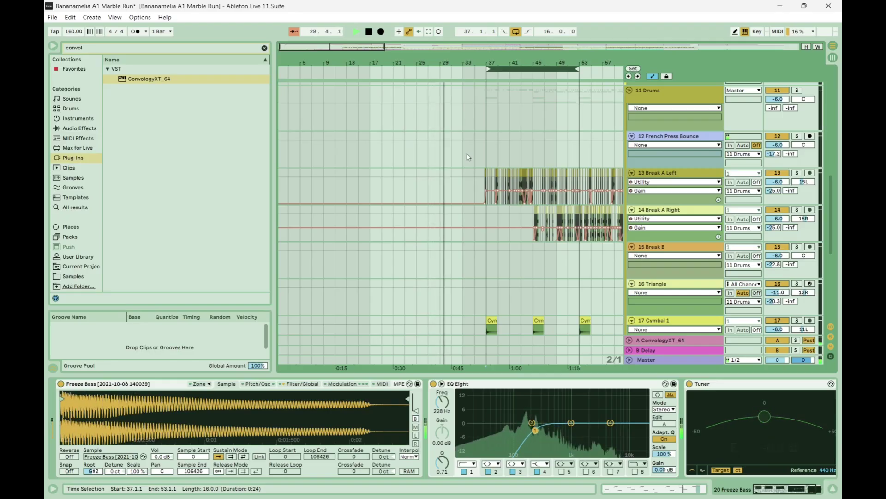
pyautogui.scroll(-2, 467, 153)
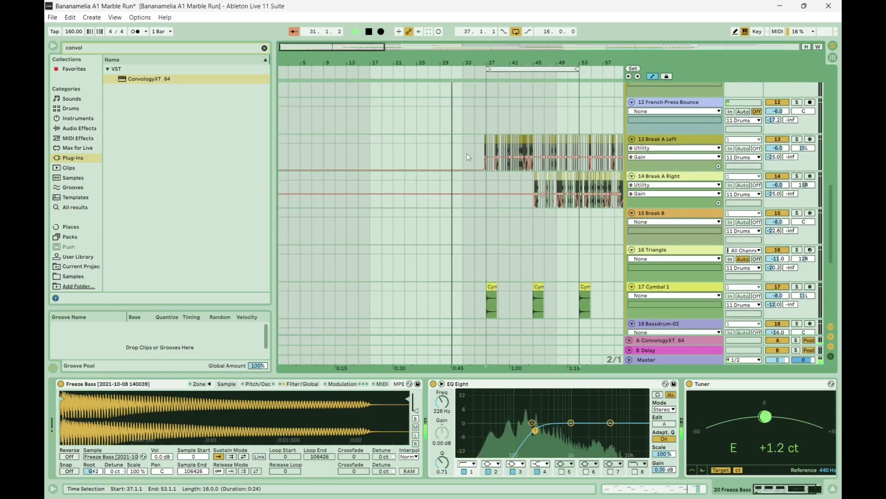
# - Examine the clip layout and gain automation of the Break A Left and Break A Right tracks from bar 37 onward
pyautogui.scroll(-2, 466, 153)
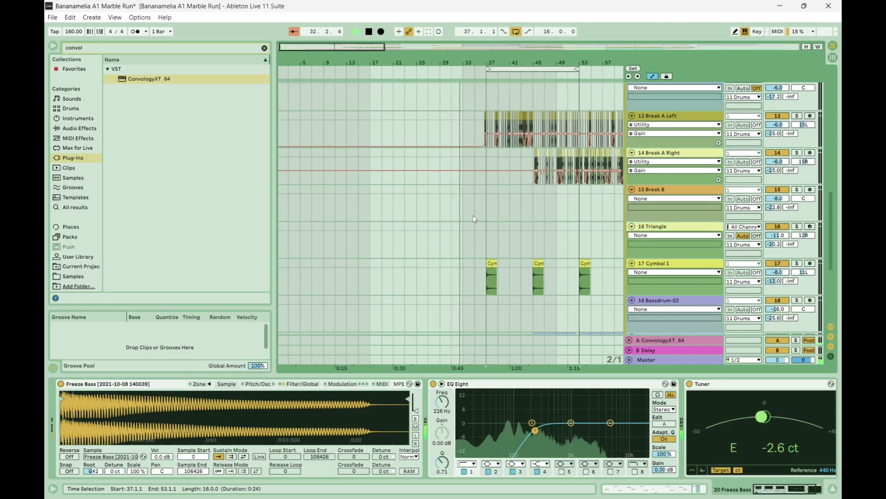
pyautogui.scroll(-2, 474, 216)
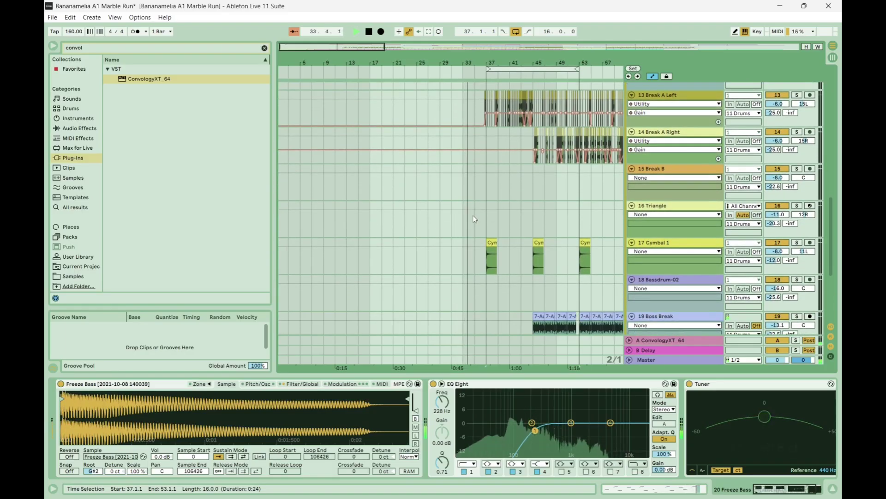
pyautogui.hscroll(5, 473, 216)
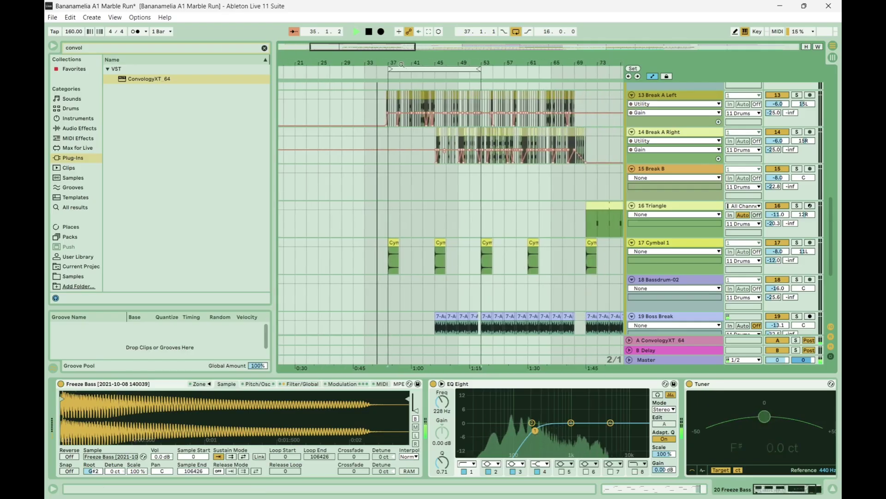
pyautogui.moveTo(402, 64); pyautogui.dragTo(387, 190)
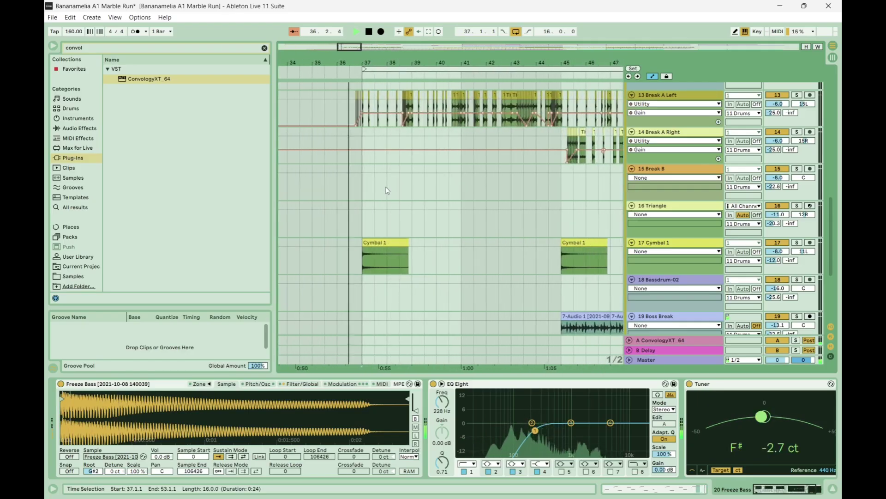
pyautogui.hscroll(2, 386, 187)
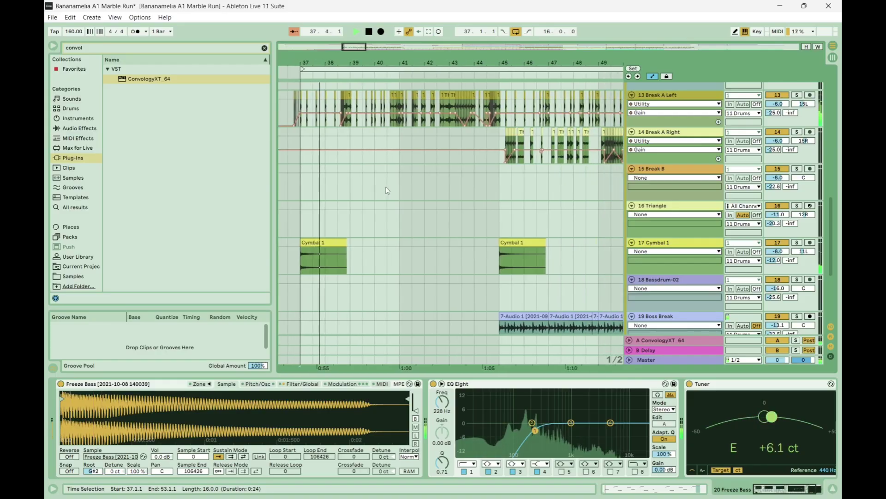
pyautogui.scroll(2, 386, 187)
pyautogui.scroll(1, 386, 187)
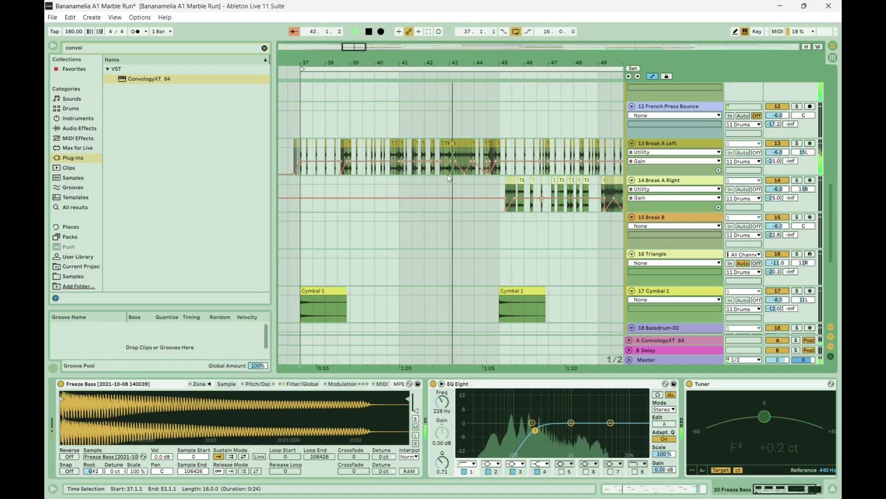
pyautogui.scroll(-1, 447, 173)
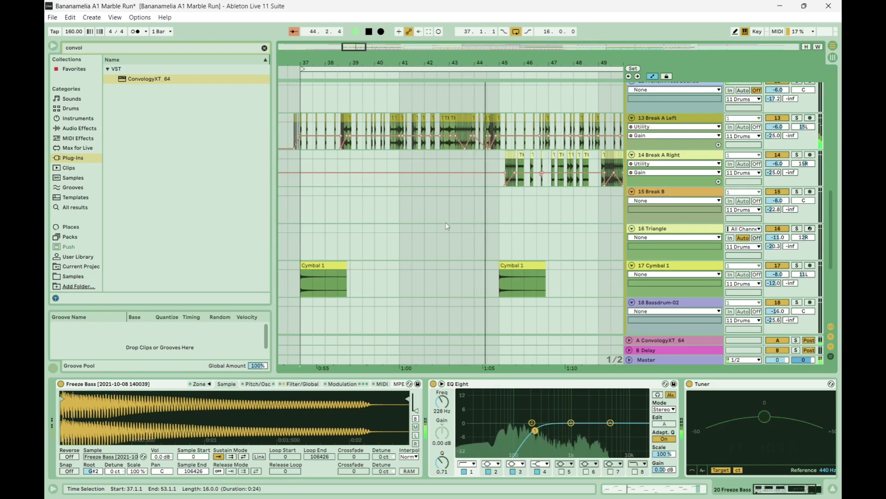
# - Set the arrangement loop to the 8 bars from bar 45 to bar 53, where the Boss Break clips begin
pyautogui.scroll(-5, 445, 223)
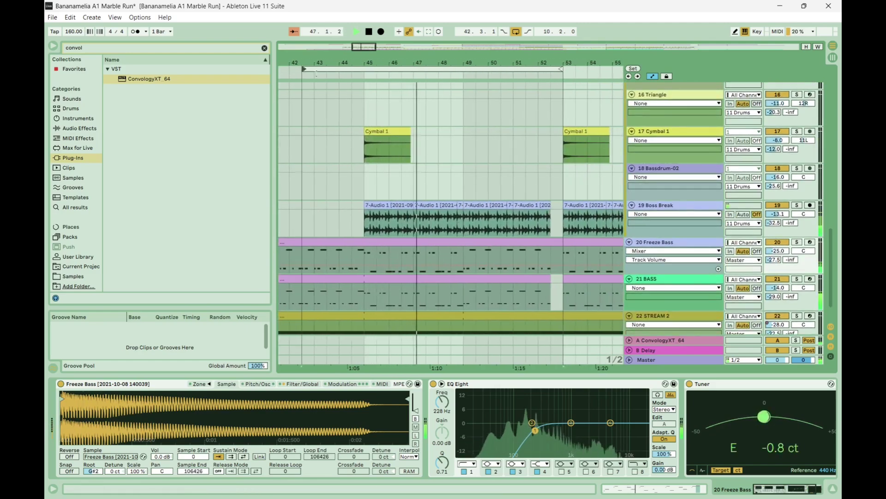
pyautogui.moveTo(281, 69); pyautogui.dragTo(366, 69)
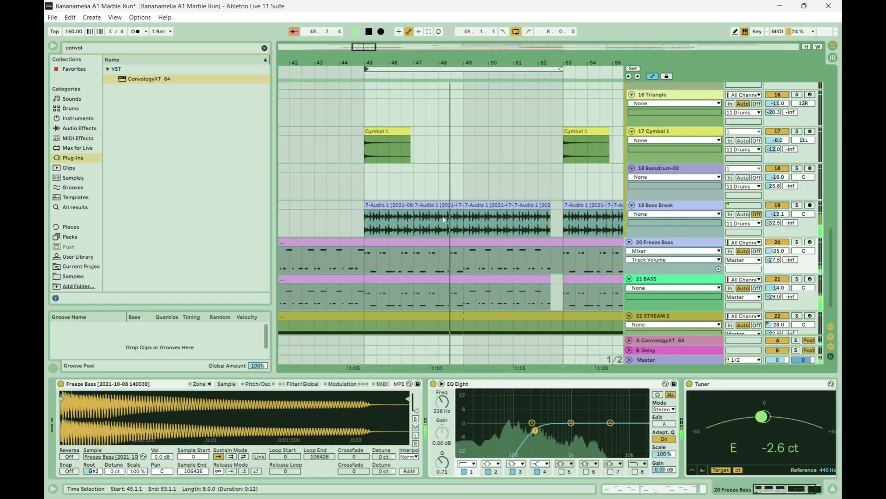
# - Display the Boss Break track's Auto Filter, audition the track in solo, and end the solo
pyautogui.click(711, 215)
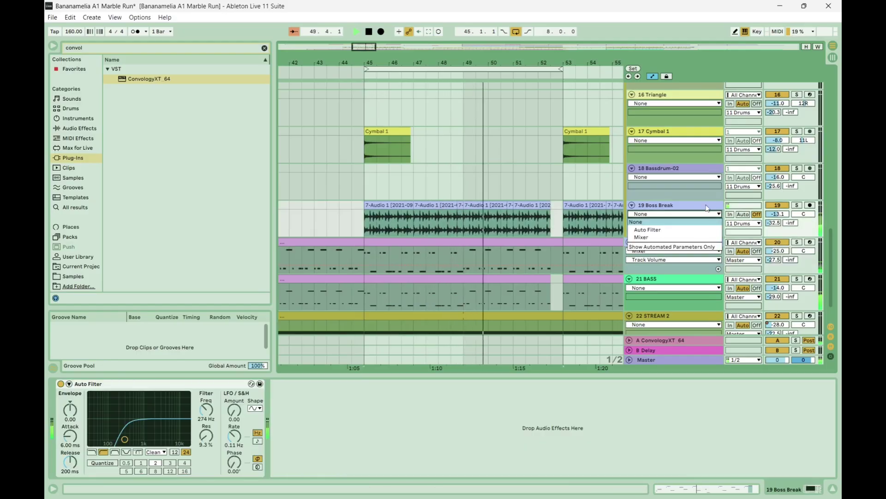
pyautogui.click(710, 214)
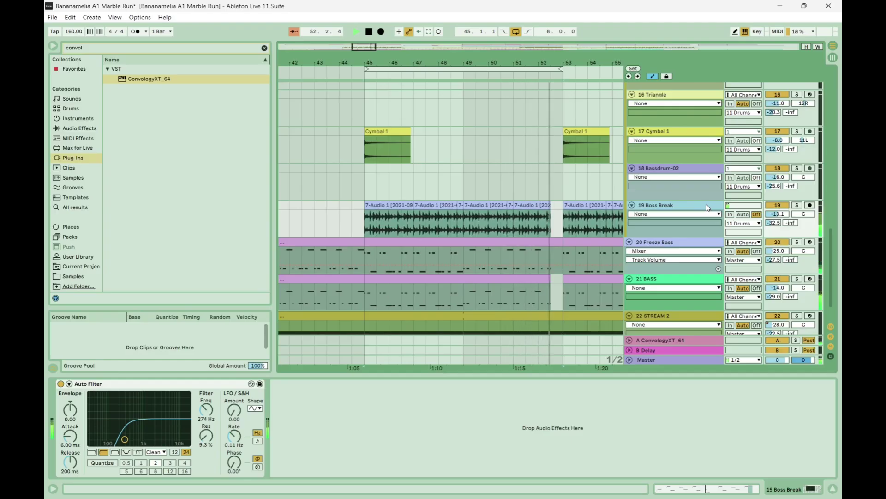
pyautogui.click(799, 206)
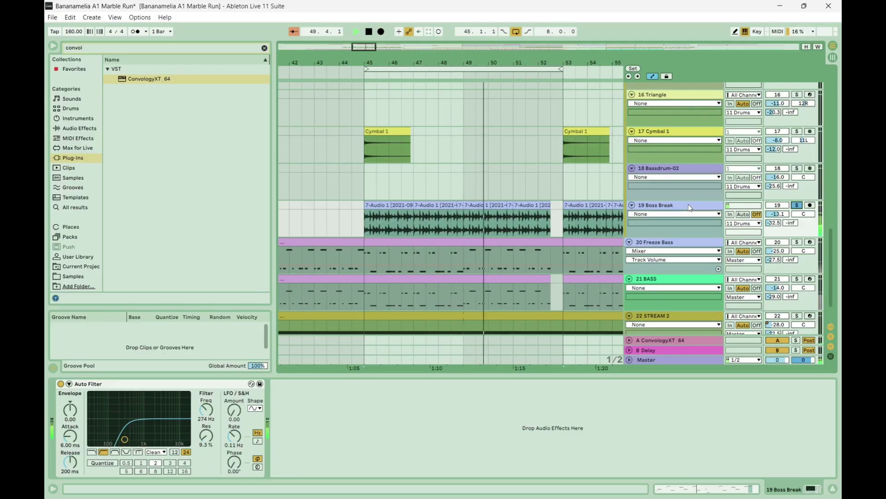
pyautogui.scroll(1, 689, 206)
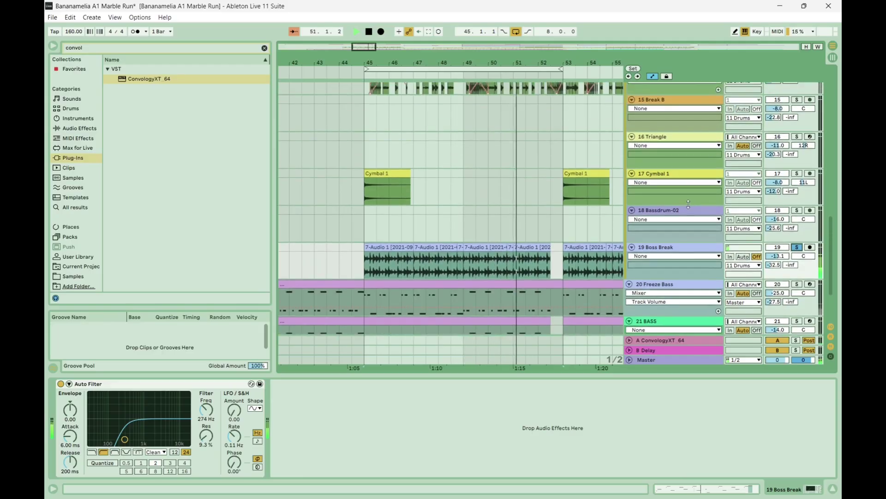
pyautogui.scroll(1, 688, 204)
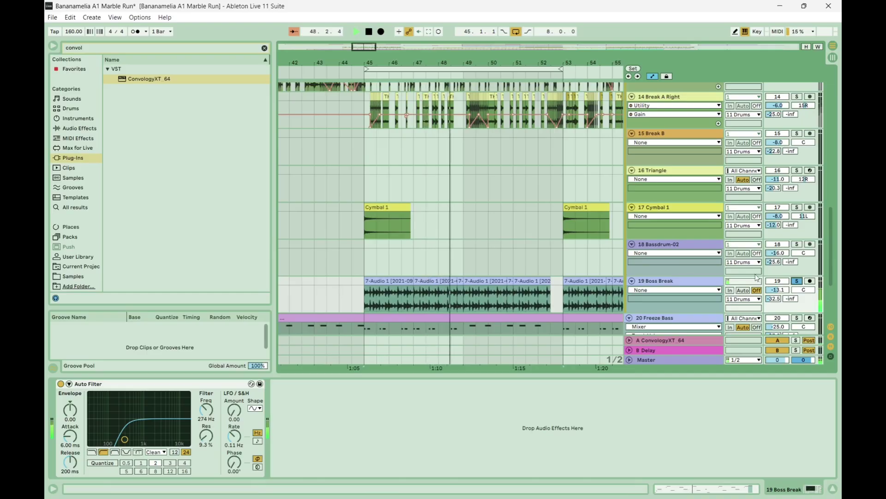
pyautogui.click(797, 281)
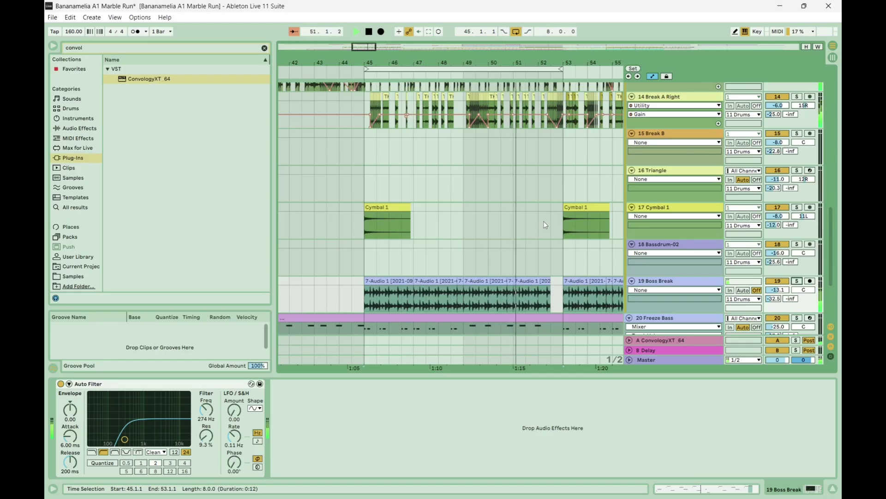
# - Extend the arrangement loop's end to bar 61 so it spans 16 bars from bar 45
pyautogui.scroll(4, 544, 225)
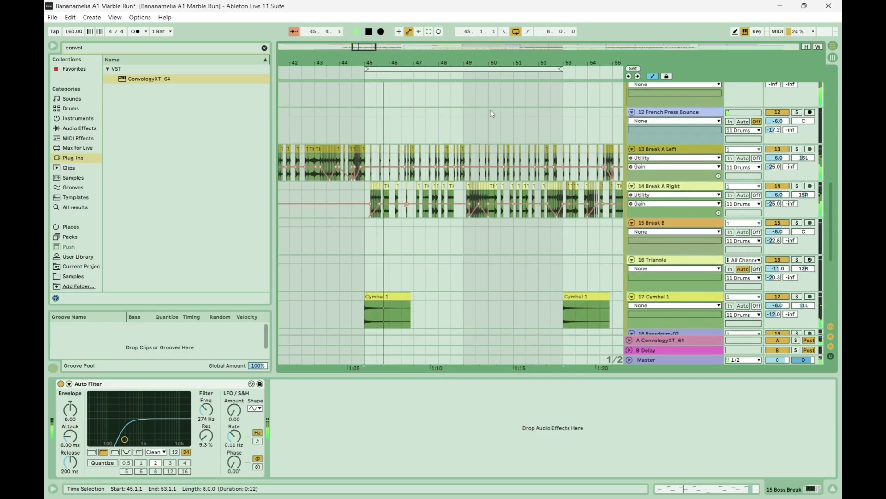
pyautogui.moveTo(476, 61); pyautogui.dragTo(464, 48)
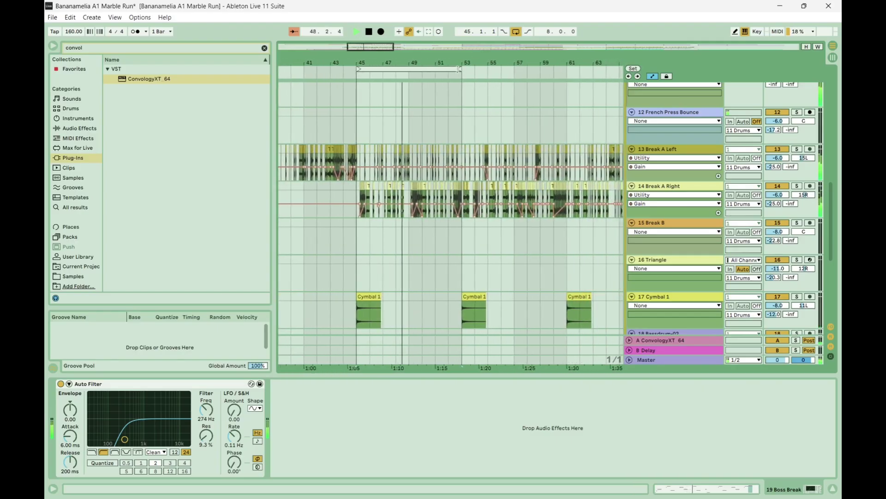
pyautogui.moveTo(459, 70); pyautogui.dragTo(565, 69)
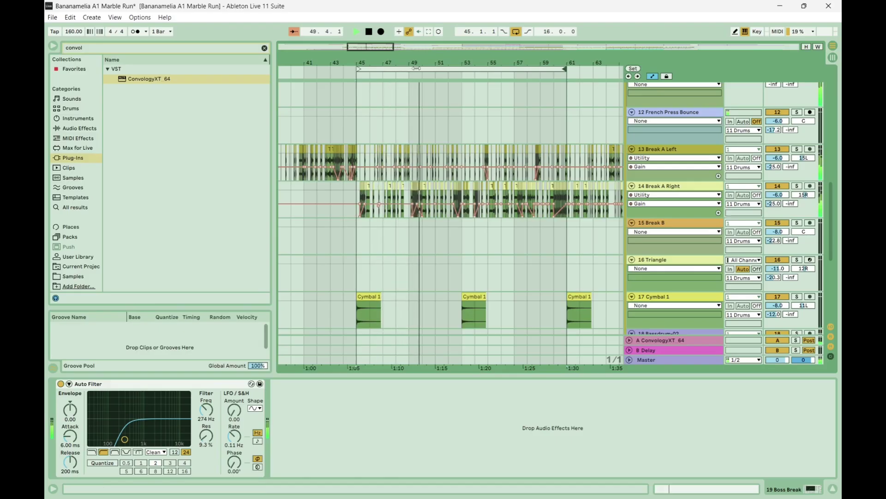
# - Audition the Break A Right track in solo, inspecting its chopped THINK clips up close and displaying its device chain
pyautogui.scroll(5, 567, 165)
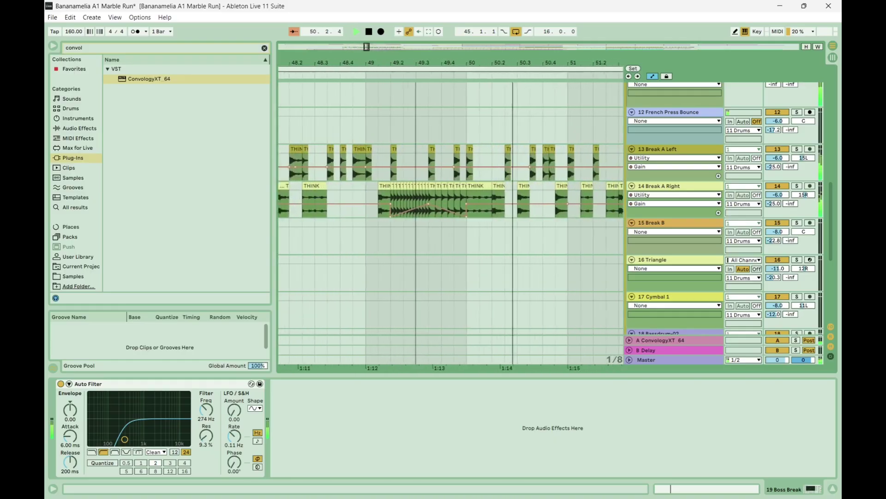
pyautogui.click(798, 186)
pyautogui.click(381, 194)
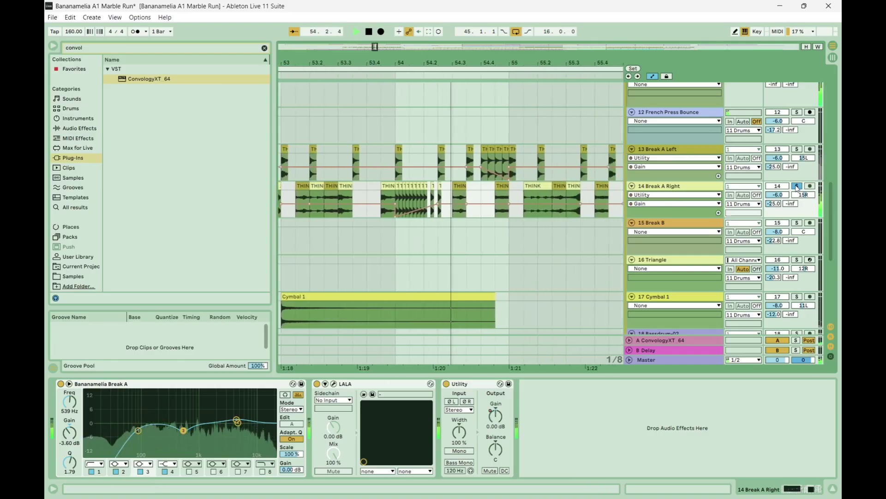
# - Move the 16-bar arrangement loop so it runs from bar 53 to bar 69
pyautogui.moveTo(460, 64); pyautogui.dragTo(460, 59)
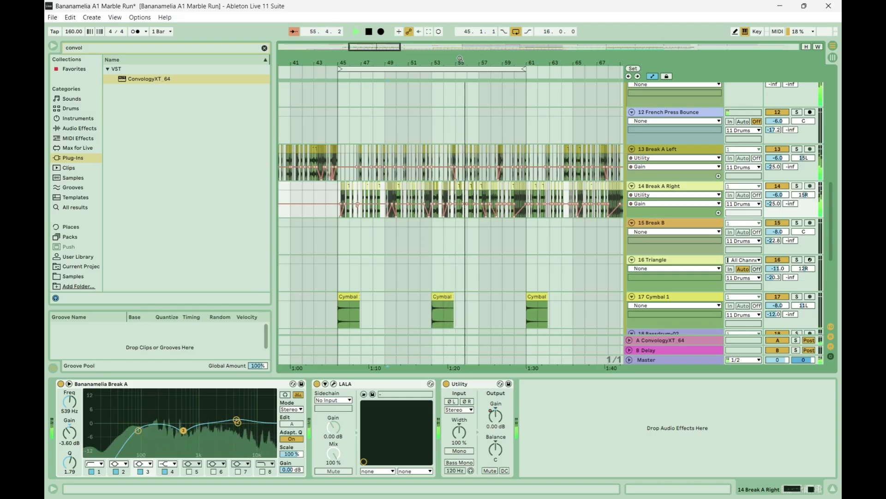
pyautogui.moveTo(400, 69); pyautogui.dragTo(400, 59)
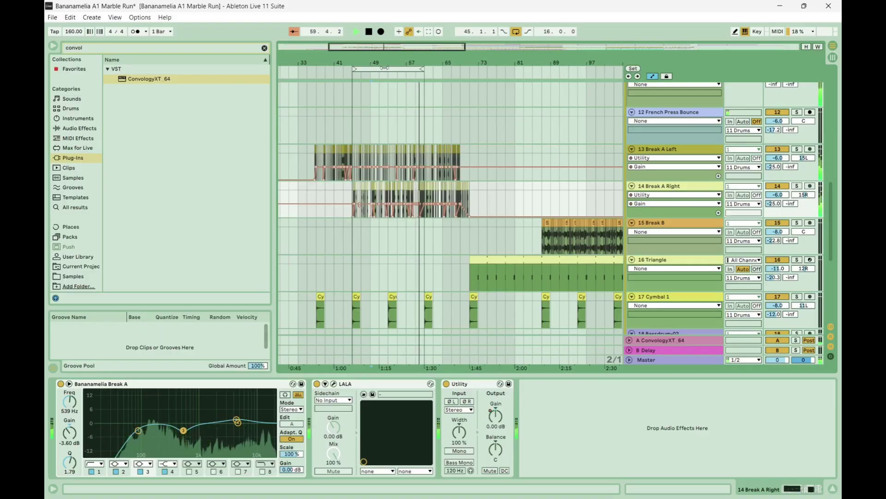
pyautogui.moveTo(384, 71); pyautogui.dragTo(424, 77)
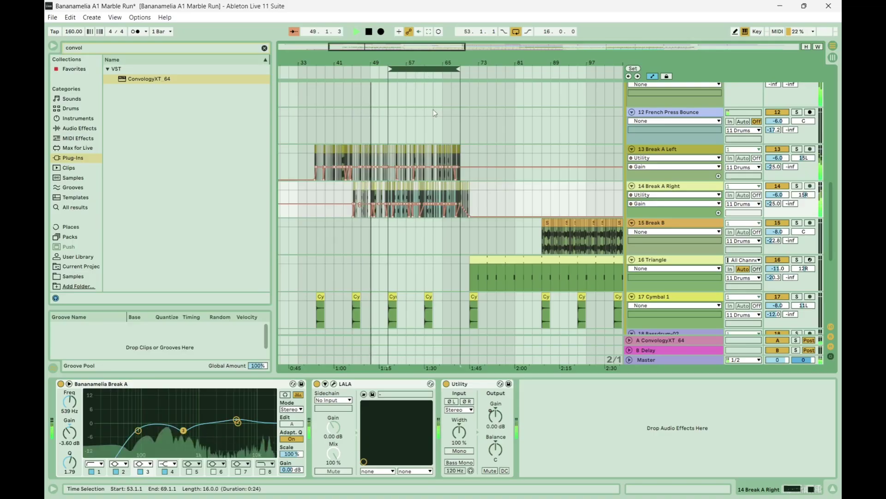
# - Move the 16-bar arrangement loop so it runs from bar 71 to bar 87, where the Triangle part starts
pyautogui.scroll(-1, 433, 109)
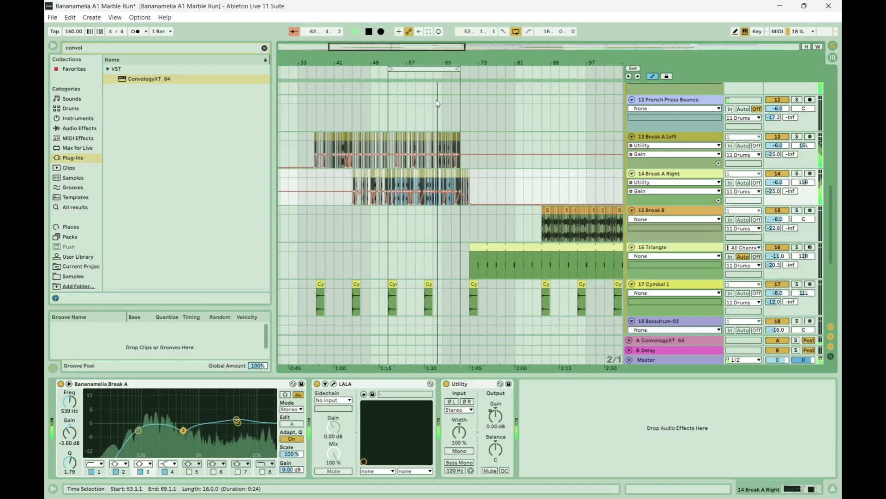
pyautogui.scroll(-1, 438, 102)
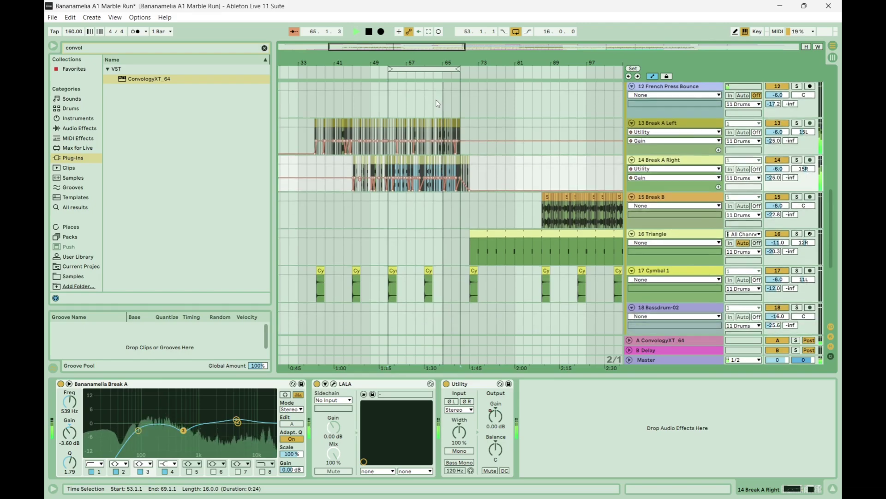
pyautogui.moveTo(428, 68); pyautogui.dragTo(517, 72)
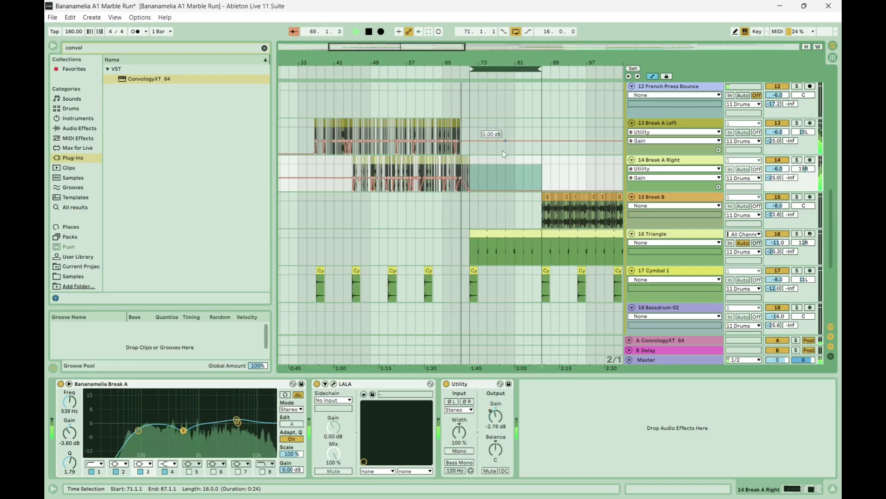
# - Review the tracks playing in the looped section and display the Piano track's sampler and EQ Eight
pyautogui.scroll(-5, 501, 182)
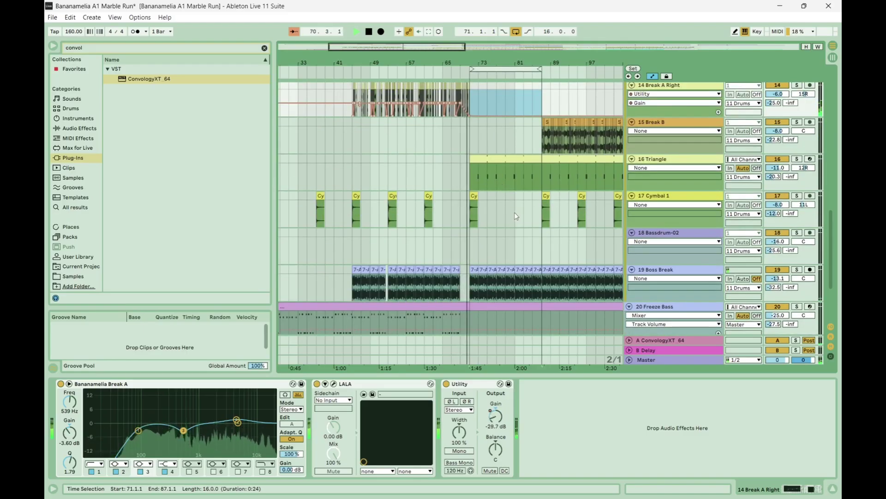
pyautogui.scroll(6, 516, 217)
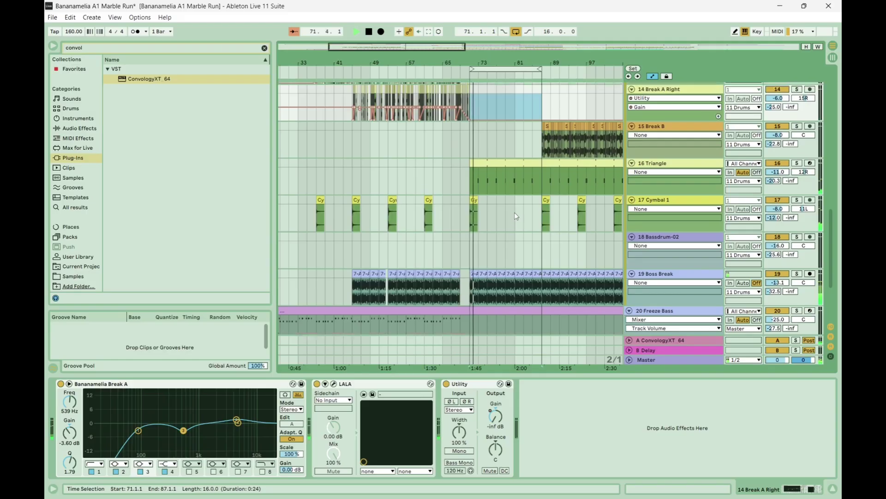
pyautogui.scroll(4, 516, 216)
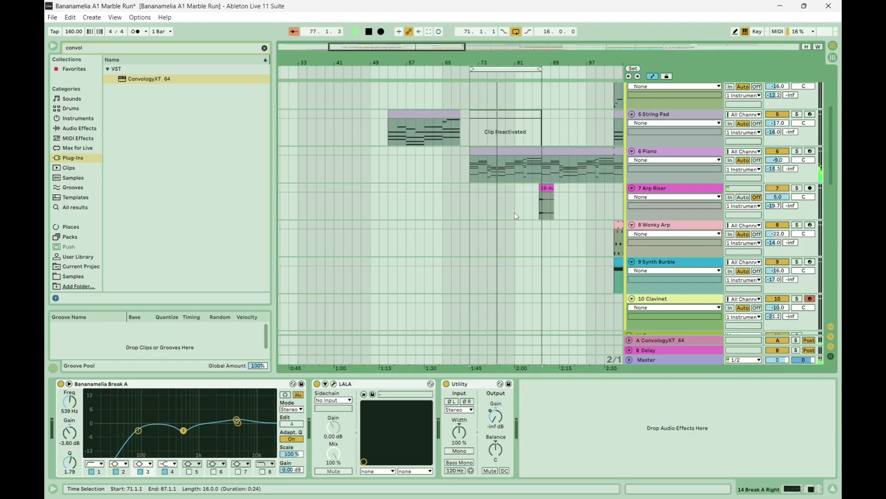
pyautogui.click(666, 154)
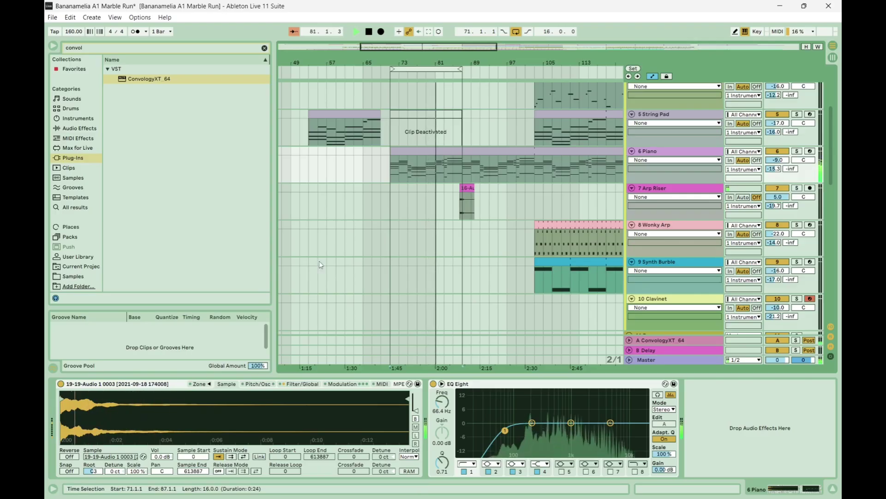
# - Move the loop back to bars 53 to 69 and solo the String Pad track with its sampler and effects displayed
pyautogui.scroll(3, 372, 251)
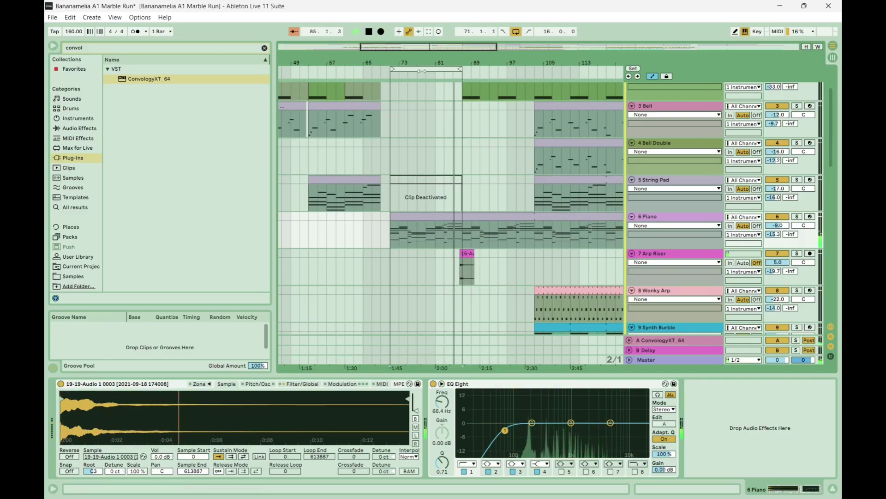
pyautogui.moveTo(428, 72); pyautogui.dragTo(345, 75)
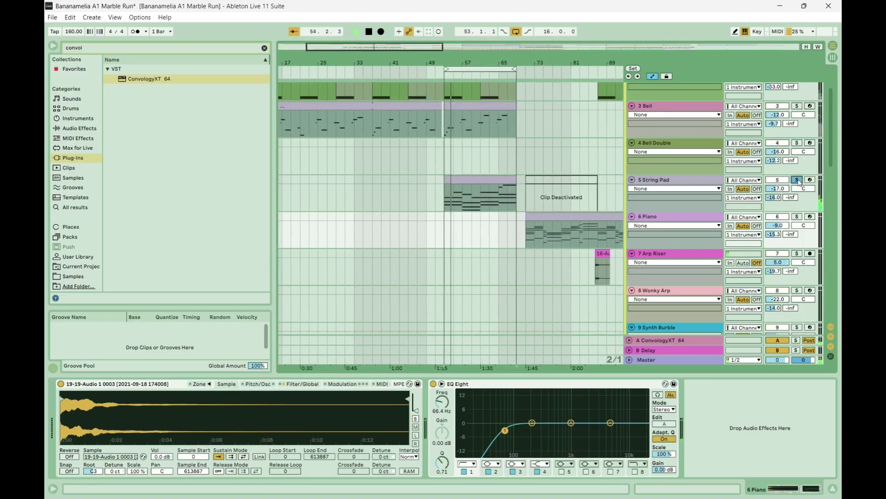
pyautogui.click(797, 180)
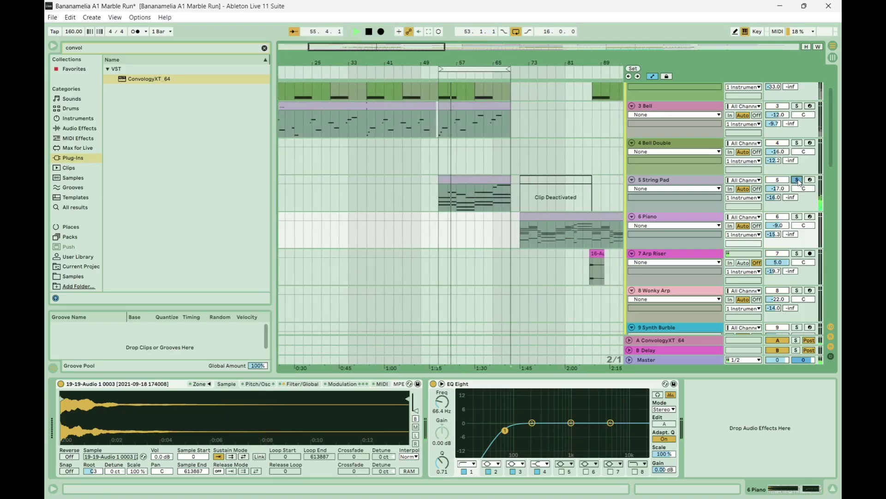
pyautogui.click(696, 173)
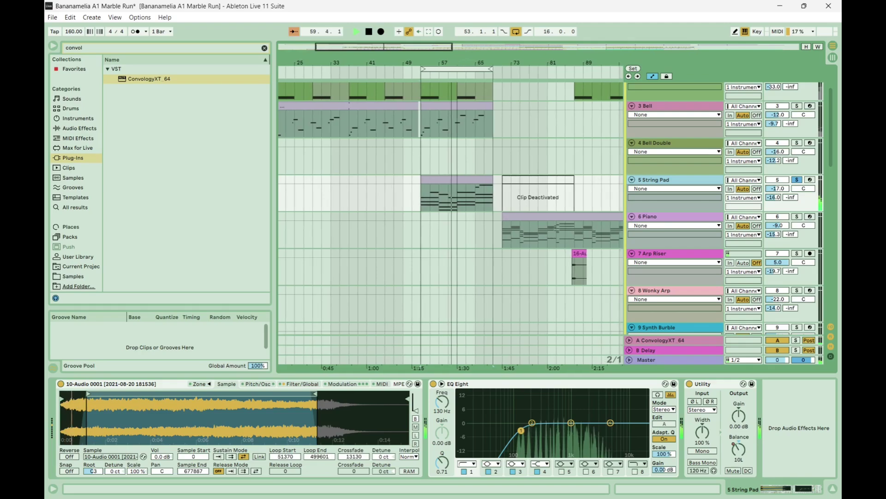
# - Return the 16-bar arrangement loop to bars 71 to 87, over the deactivated String Pad clip
pyautogui.moveTo(462, 56); pyautogui.dragTo(386, 68)
pyautogui.press('+')
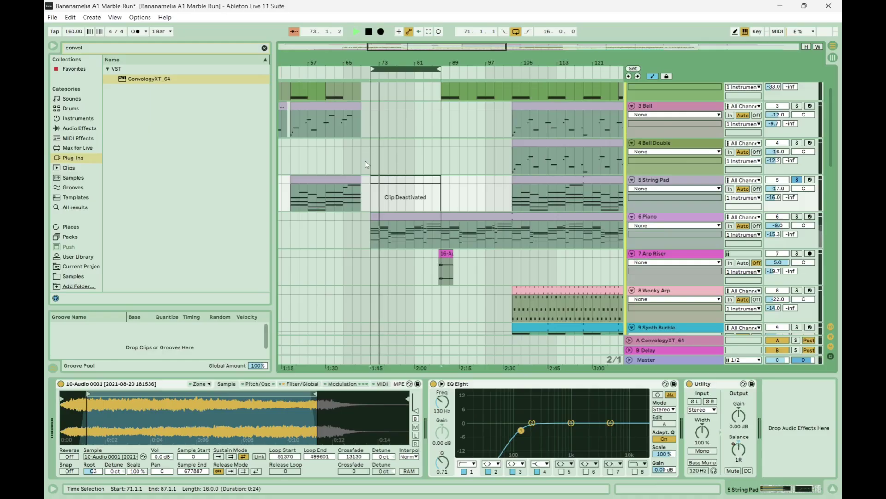
# - Clear the String Pad track's solo and extend the arrangement loop to 32 bars, ending at bar 103
pyautogui.click(797, 180)
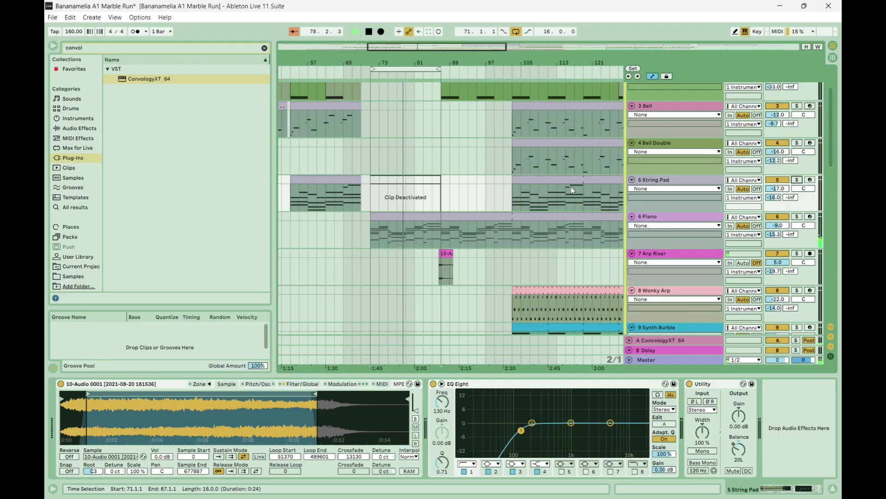
pyautogui.hscroll(-10, 310, 111)
pyautogui.scroll(2, 310, 111)
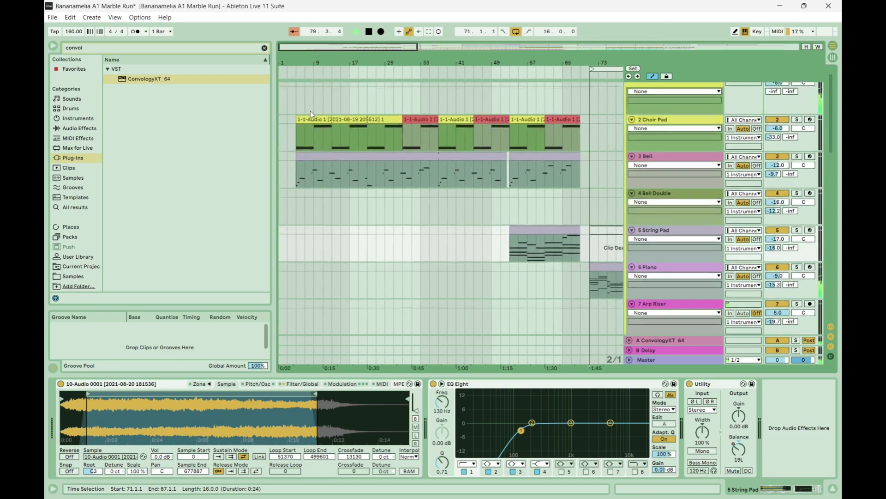
pyautogui.scroll(1, 310, 111)
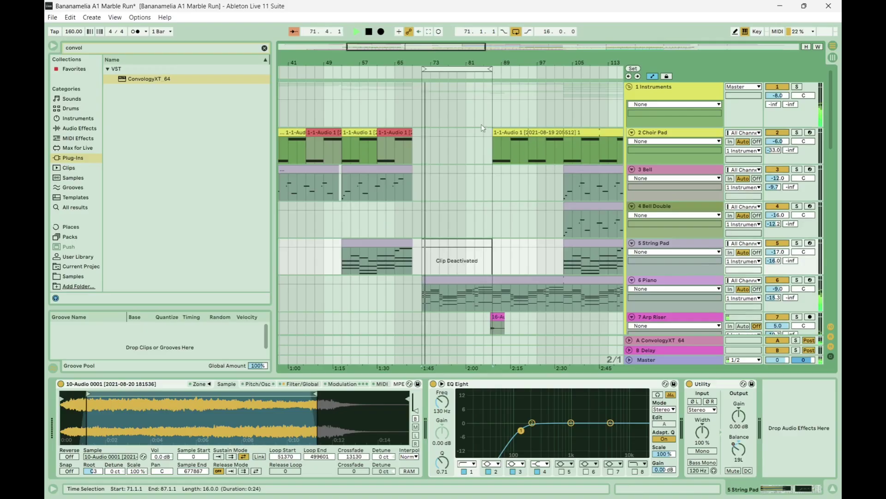
pyautogui.scroll(-2, 507, 85)
pyautogui.moveTo(490, 69); pyautogui.dragTo(556, 173)
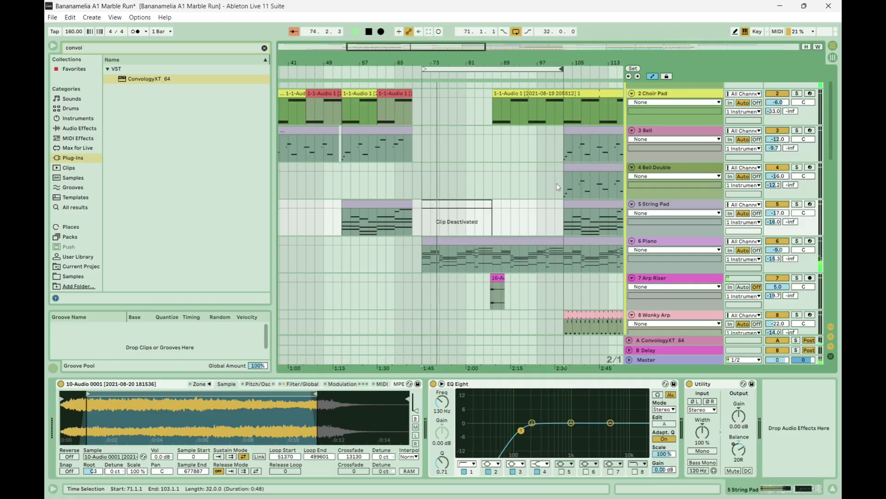
# - Move the 32-bar arrangement loop so it starts at bar 87, where the Break B audio begins
pyautogui.scroll(-7, 505, 231)
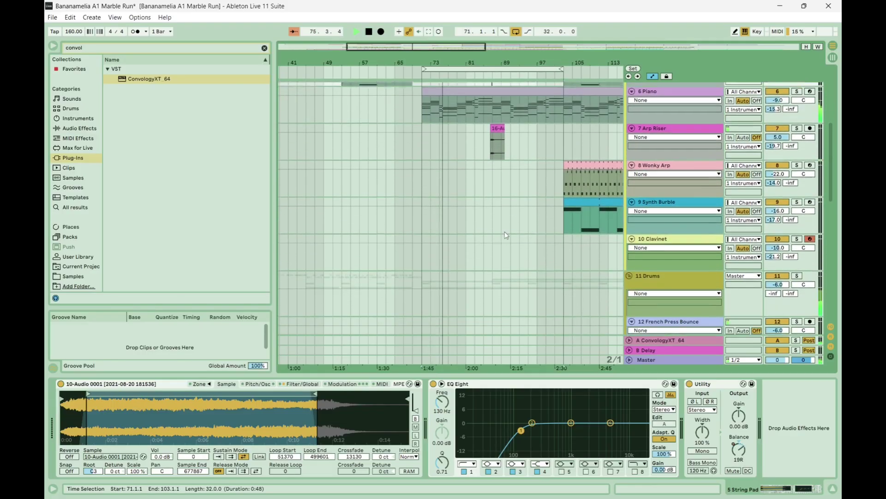
pyautogui.scroll(-8, 505, 231)
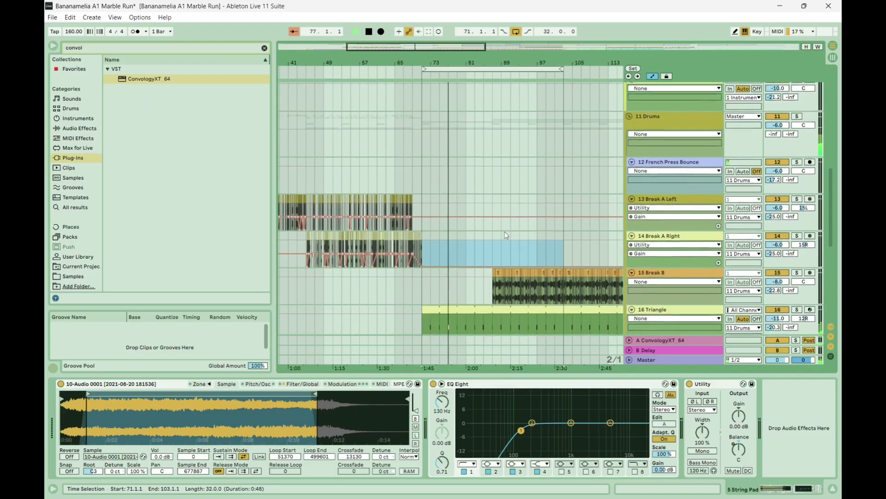
pyautogui.scroll(-1, 505, 231)
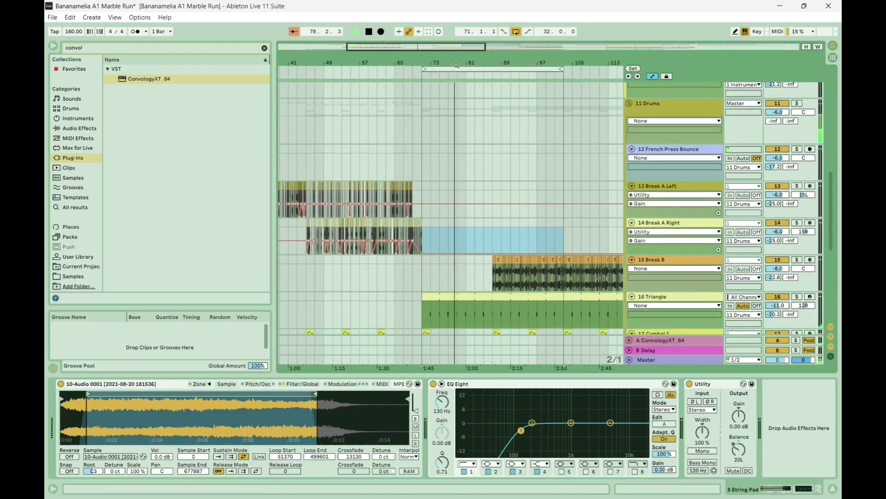
pyautogui.moveTo(454, 69); pyautogui.dragTo(526, 73)
pyautogui.hscroll(4, 477, 216)
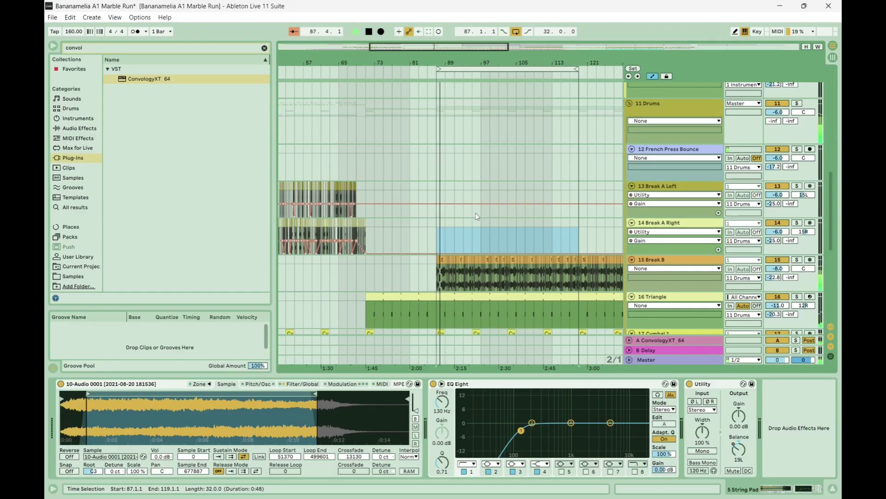
# - Display the Break B track's effects chain and the Break A Right track's effects chain
pyautogui.scroll(-3, 476, 216)
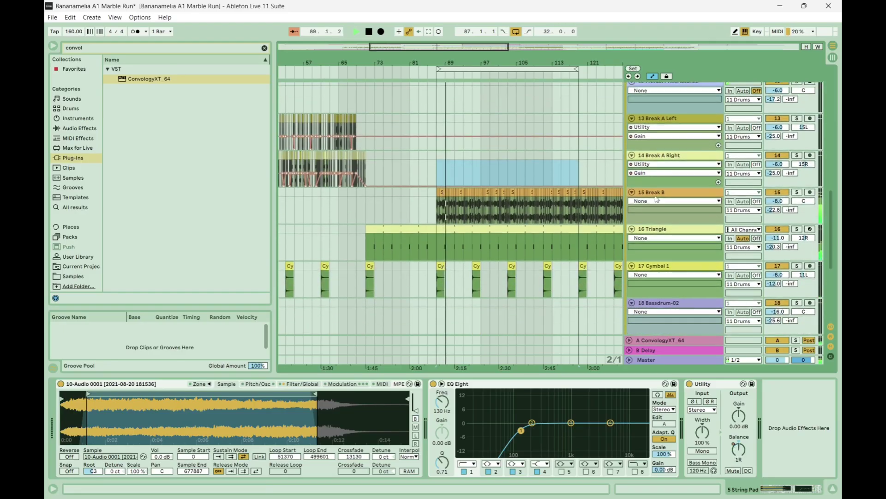
pyautogui.click(659, 197)
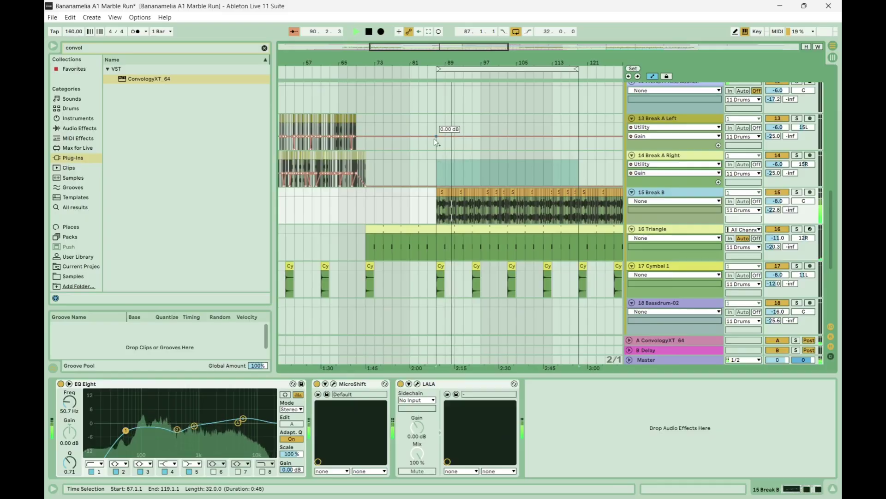
pyautogui.moveTo(464, 187)
pyautogui.scroll(2, 440, 177)
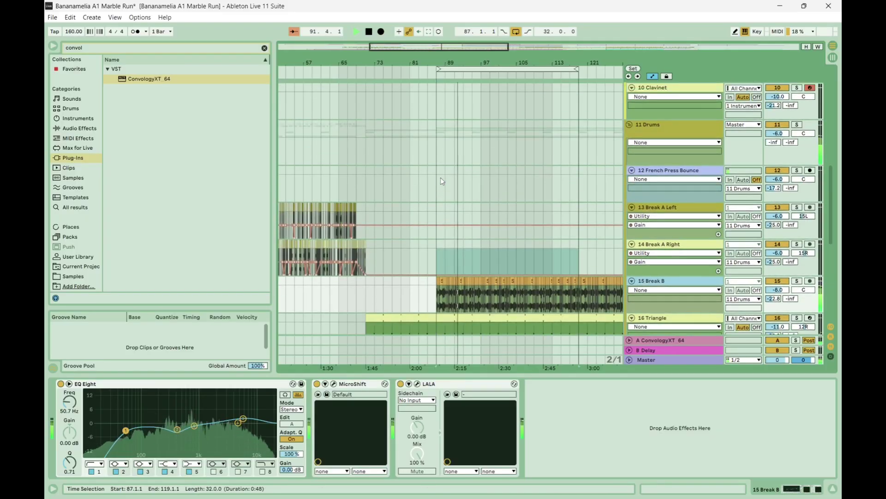
pyautogui.click(439, 192)
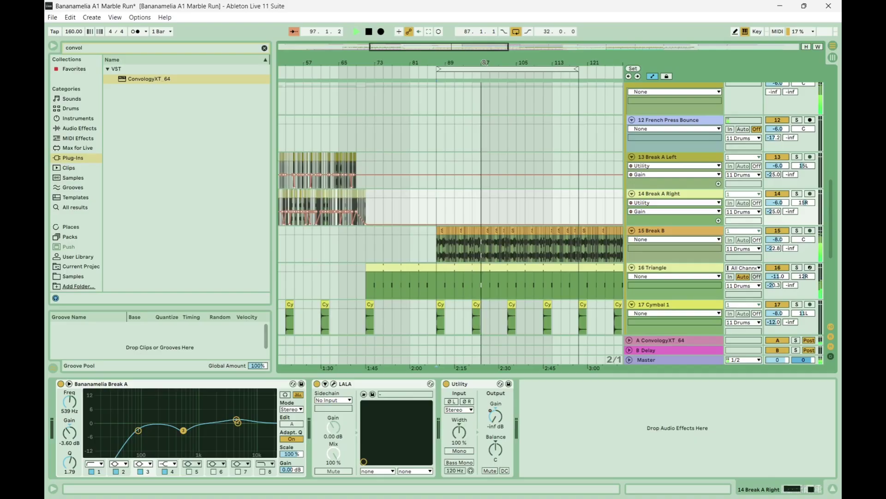
# - Open the Soul Pride clip in the first bars of Break B and view its warp mode options, keeping Re-Pitch
pyautogui.scroll(5, 484, 62)
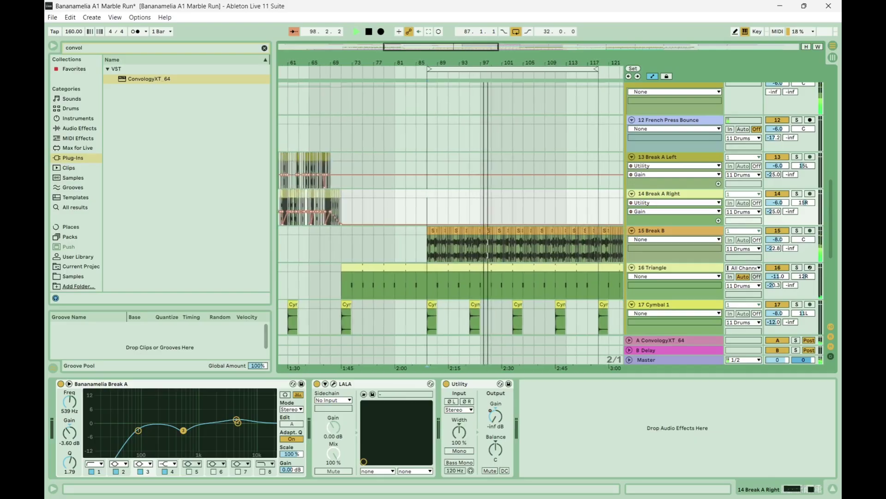
pyautogui.scroll(-2, 383, 200)
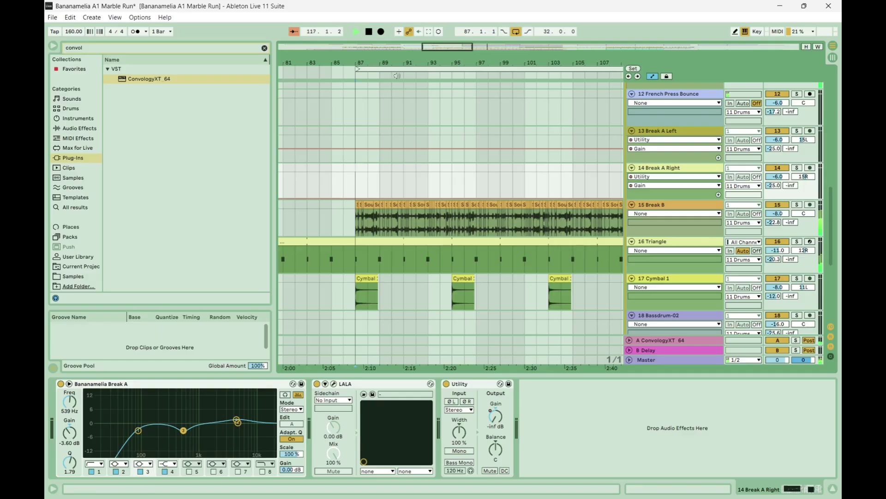
pyautogui.moveTo(383, 63); pyautogui.dragTo(381, 71)
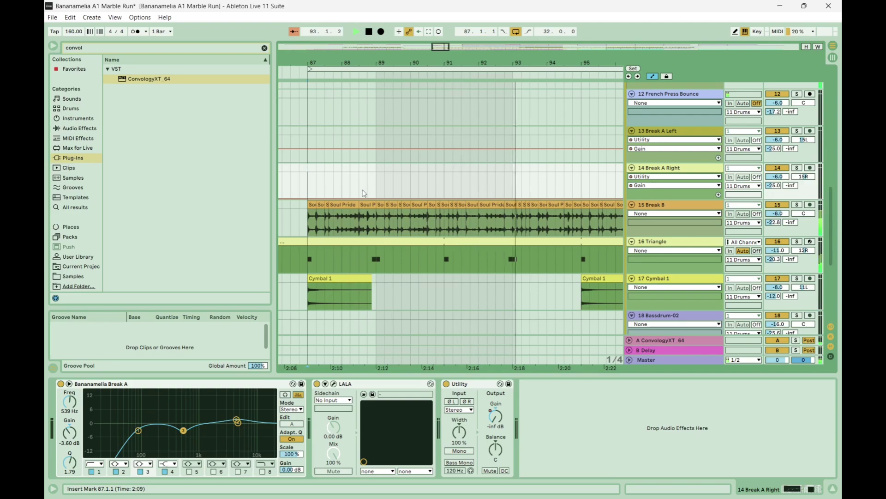
pyautogui.click(342, 205)
pyautogui.doubleClick(341, 205)
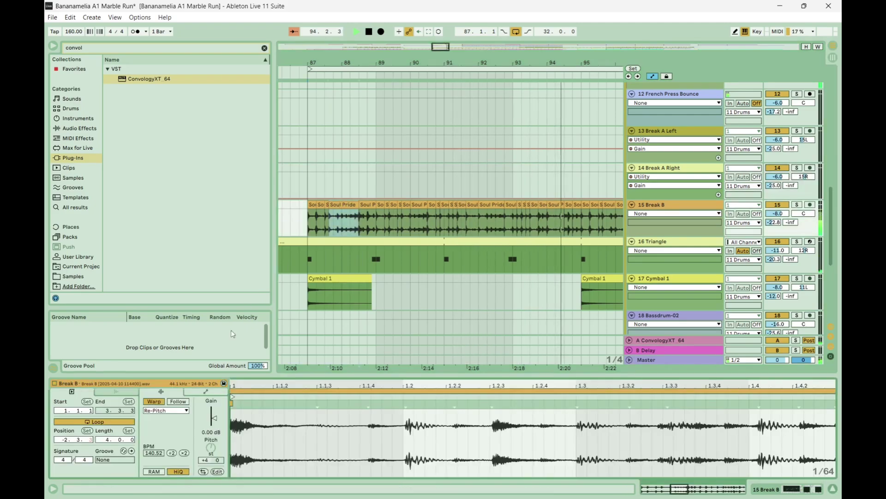
pyautogui.click(182, 411)
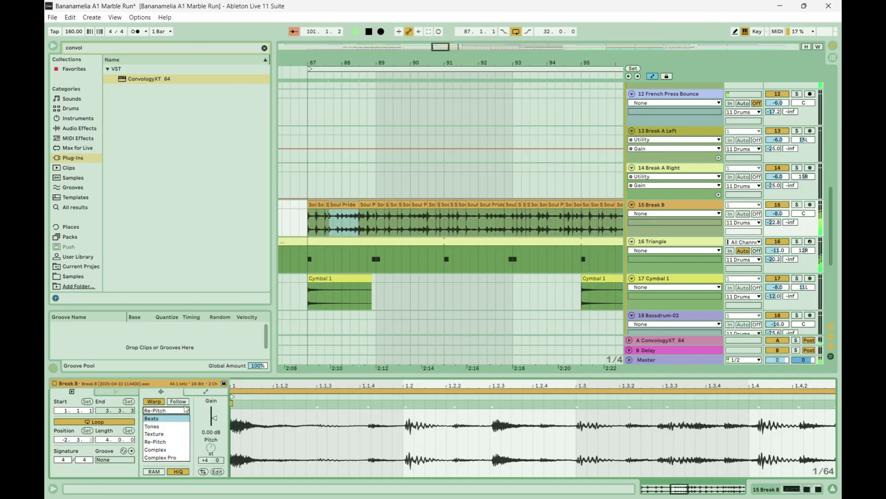
pyautogui.click(185, 410)
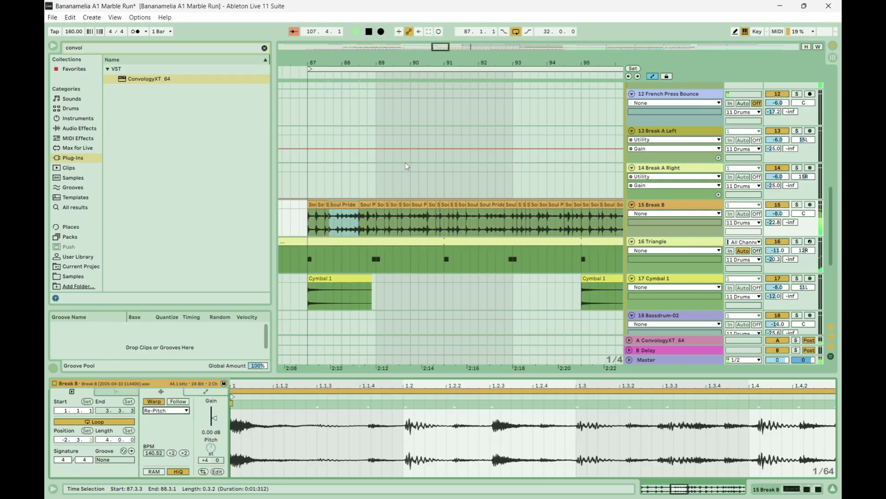
# - Audition the Break B track in solo, followed by the whole Drums group in solo
pyautogui.press('-')
pyautogui.press('-')
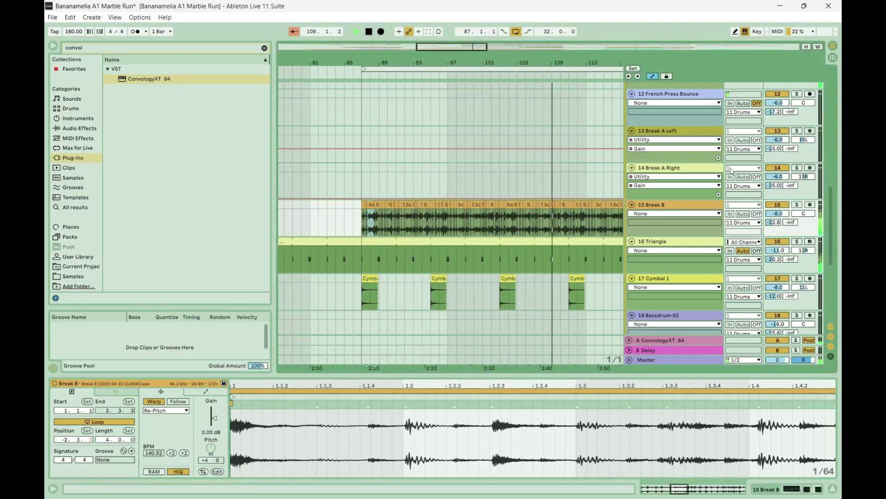
pyautogui.click(797, 205)
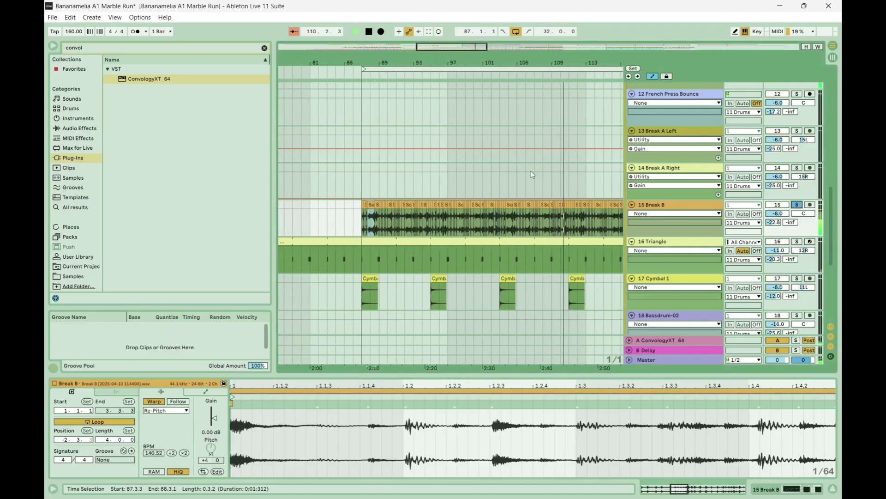
pyautogui.scroll(1, 495, 179)
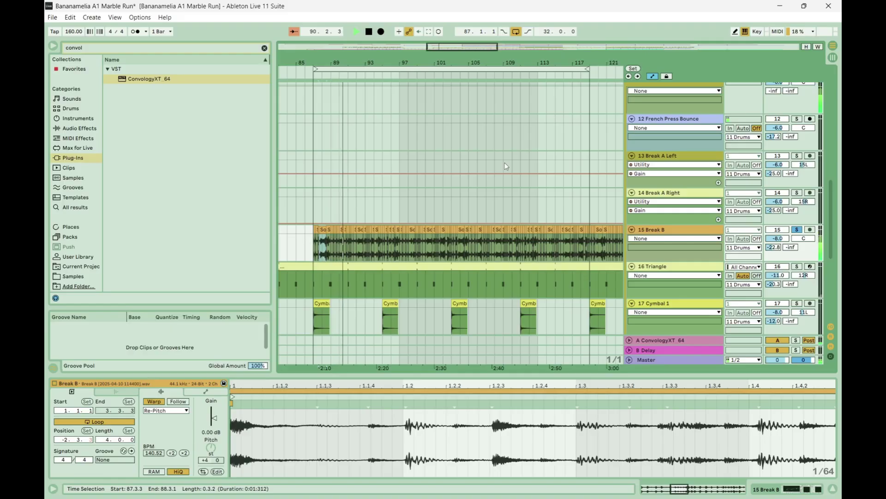
pyautogui.scroll(1, 517, 166)
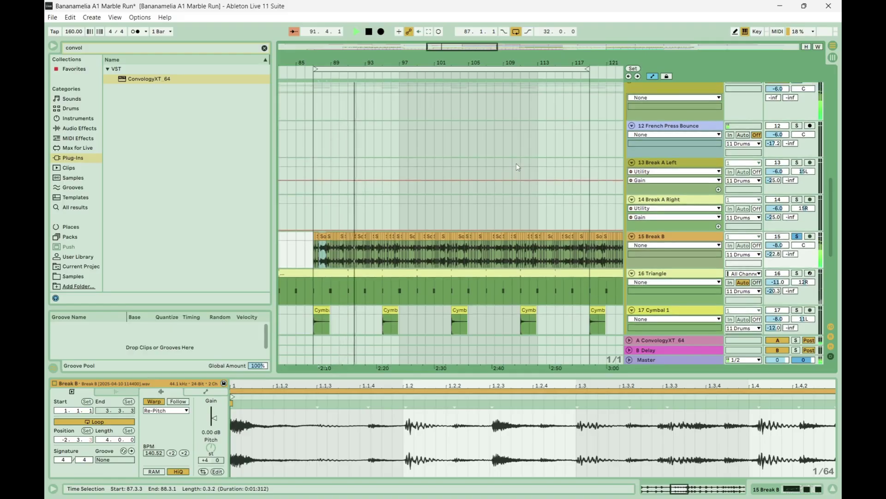
pyautogui.scroll(2, 516, 163)
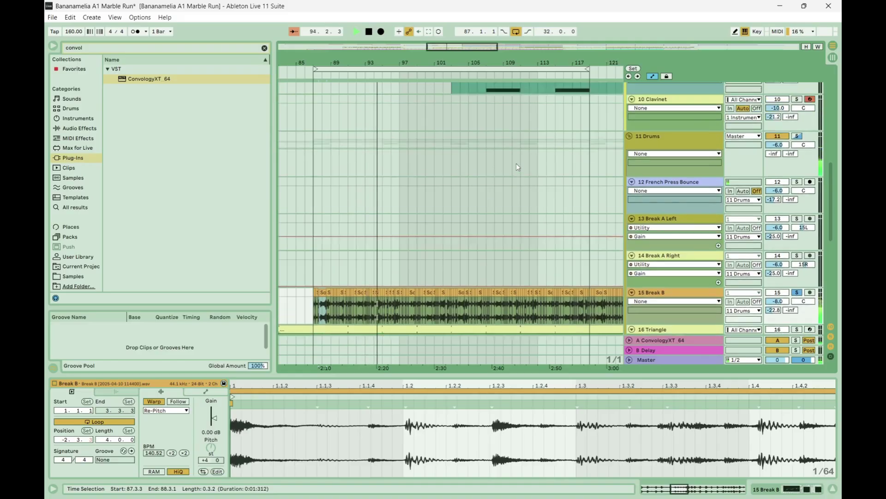
pyautogui.scroll(10, 516, 163)
pyautogui.scroll(3, 535, 201)
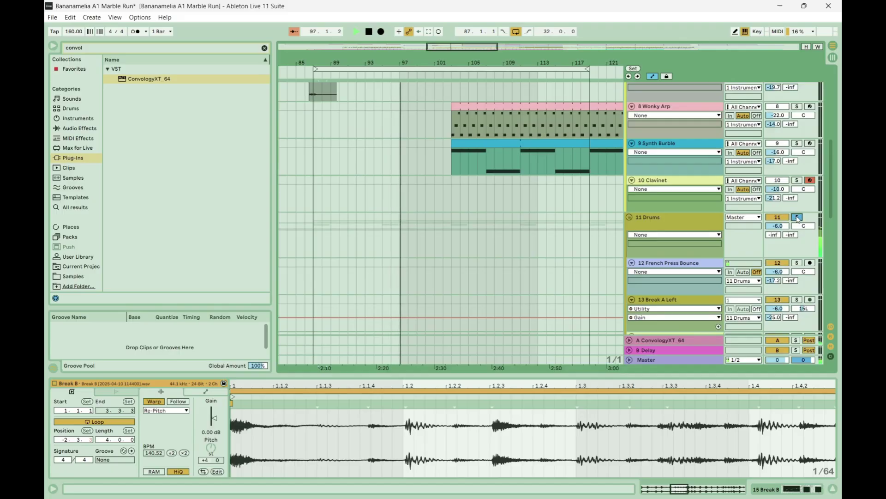
# - Clear the Drums solo and move the 32-bar loop to bars 103 to 135, where the Wonky Arp enters
pyautogui.scroll(1, 533, 174)
pyautogui.scroll(8, 533, 172)
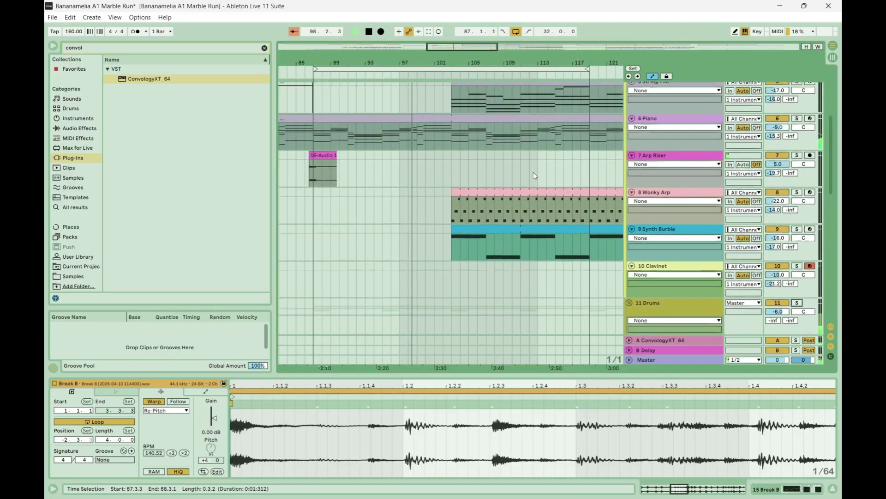
pyautogui.moveTo(405, 73); pyautogui.dragTo(550, 78)
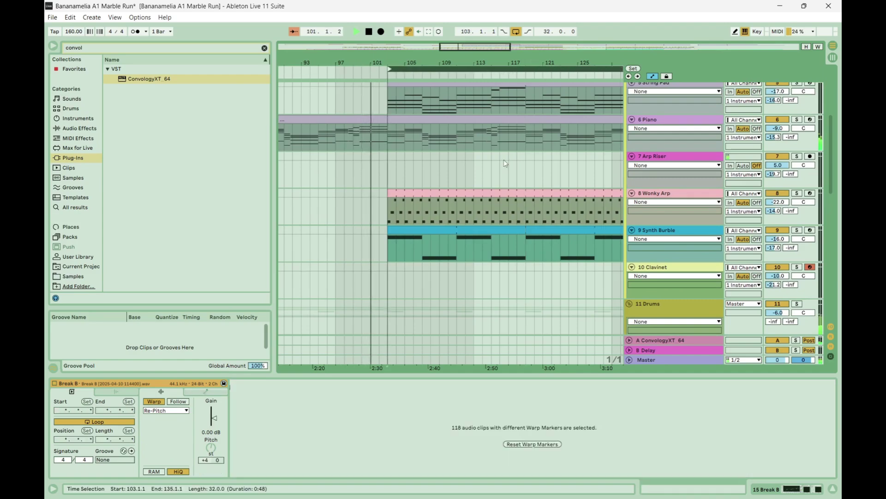
# - Select the Wonky Arp track, audition it in solo and clear the solo
pyautogui.click(716, 194)
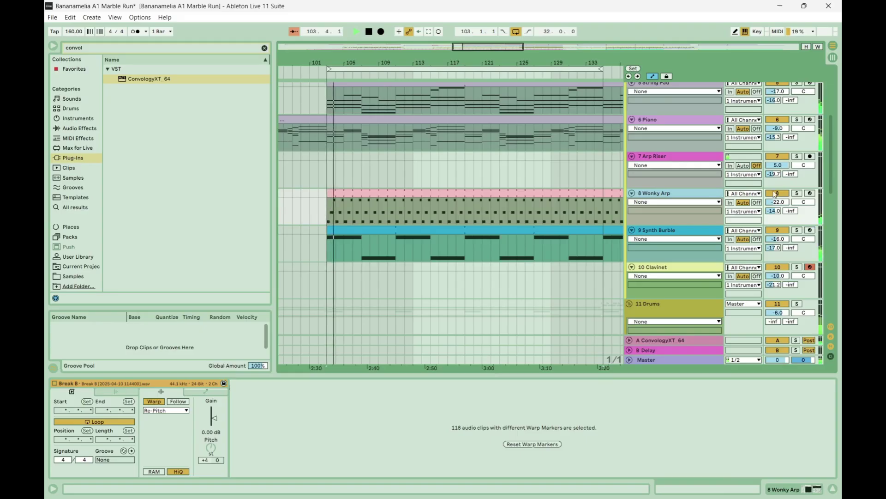
pyautogui.click(797, 193)
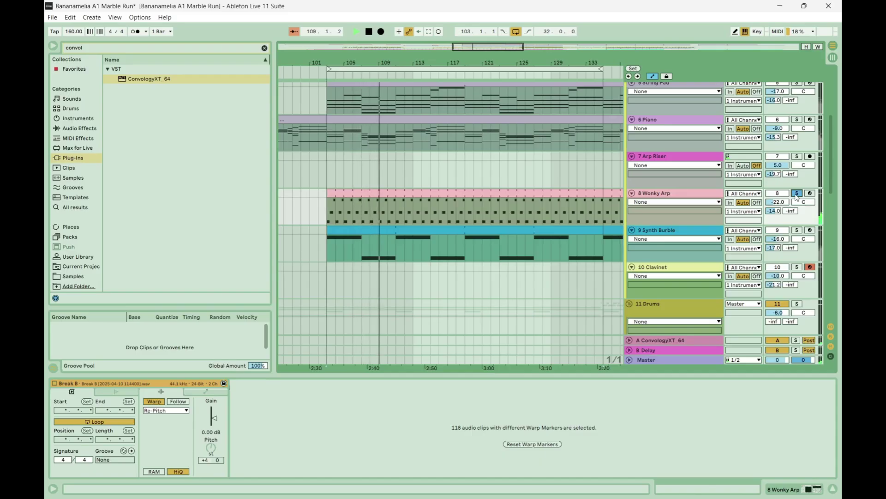
pyautogui.click(797, 194)
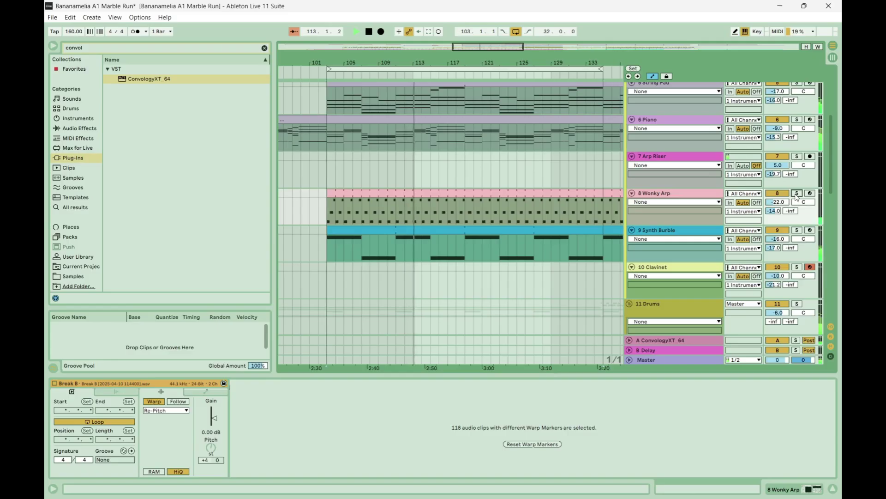
# - Move the 32-bar arrangement loop so it starts at bar 119
pyautogui.hscroll(2, 482, 132)
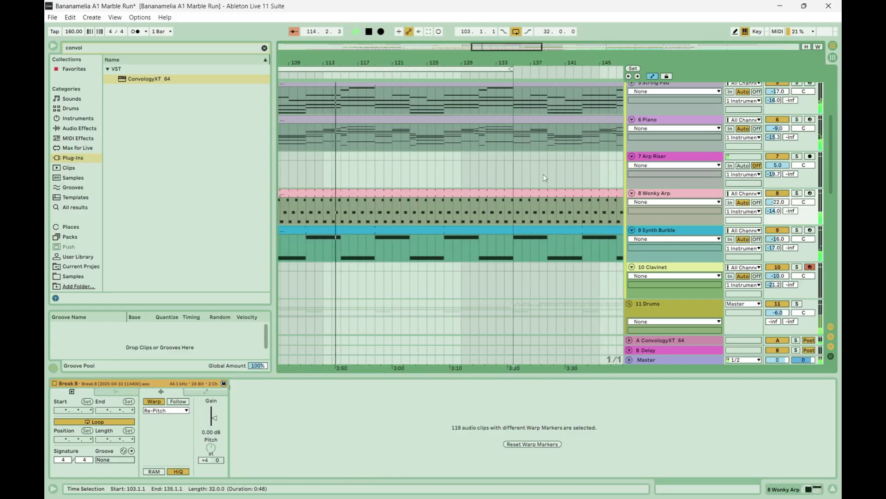
pyautogui.moveTo(408, 67); pyautogui.dragTo(548, 67)
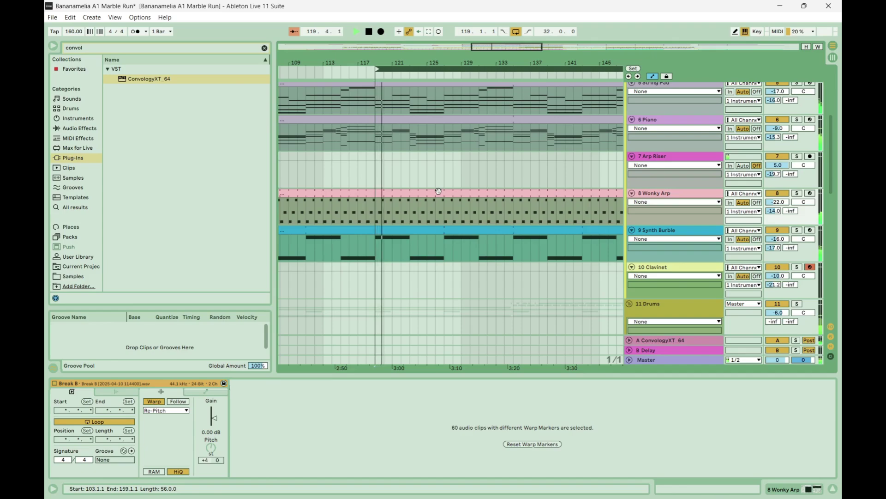
# - Solo the Wonky Arp again, display its PG-8X instrument and Auto Pan effect, and return to the full mix
pyautogui.scroll(2, 439, 191)
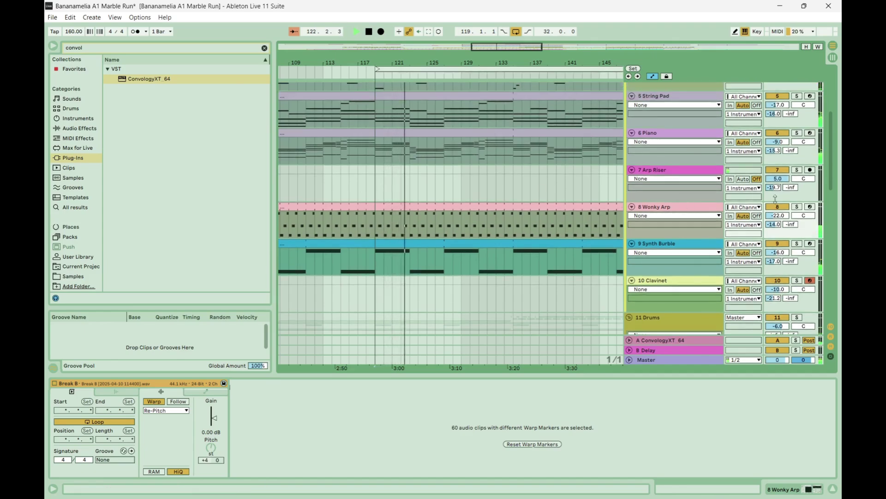
pyautogui.click(798, 207)
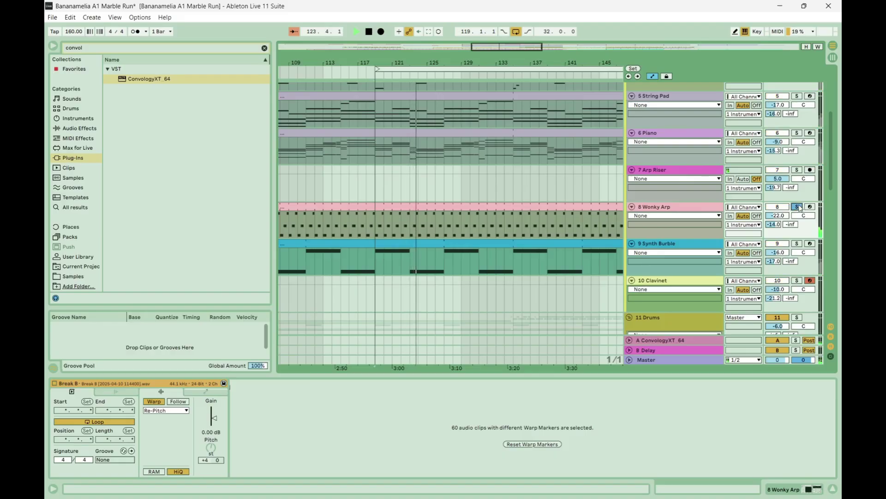
pyautogui.click(657, 209)
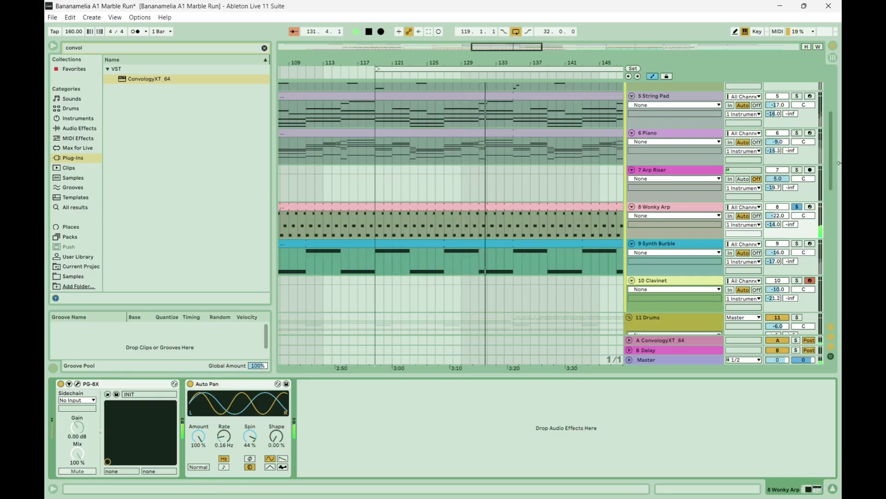
pyautogui.click(797, 207)
pyautogui.scroll(-1, 515, 204)
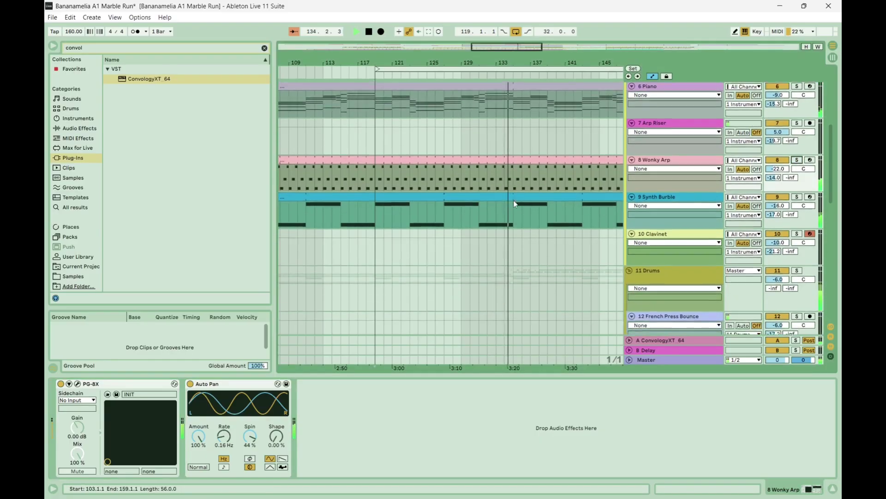
# - Audition the Synth Burble track in solo, display its sampler instrument and return to the full mix
pyautogui.scroll(-2, 515, 203)
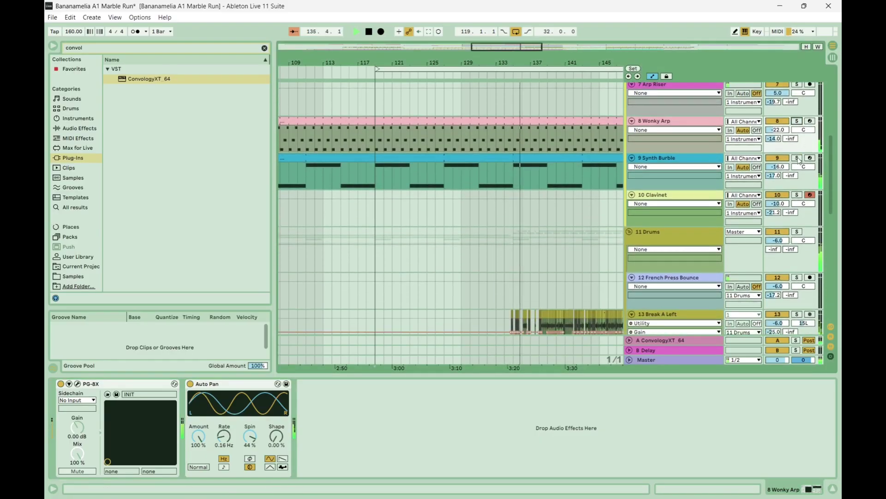
pyautogui.click(798, 159)
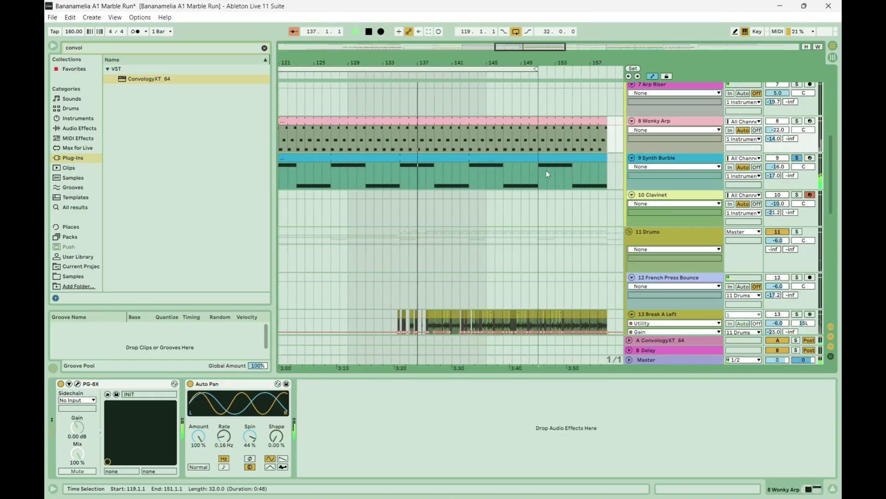
pyautogui.hscroll(4, 546, 174)
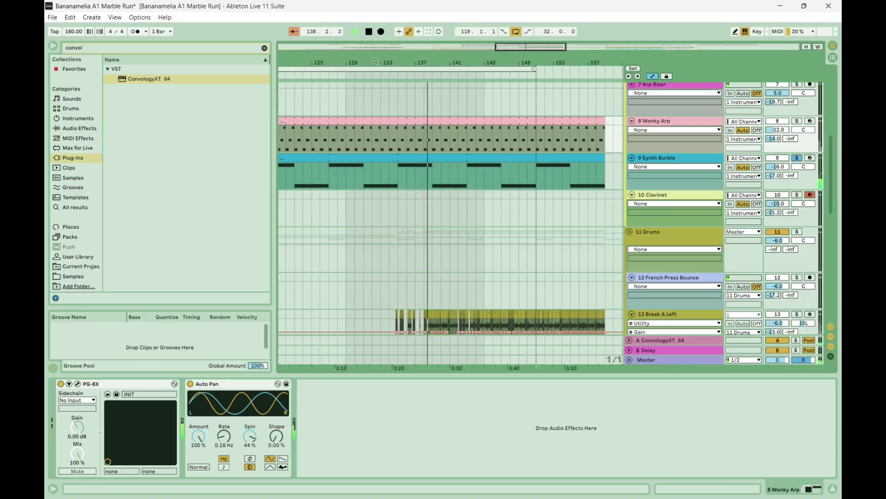
pyautogui.moveTo(375, 70); pyautogui.dragTo(374, 62)
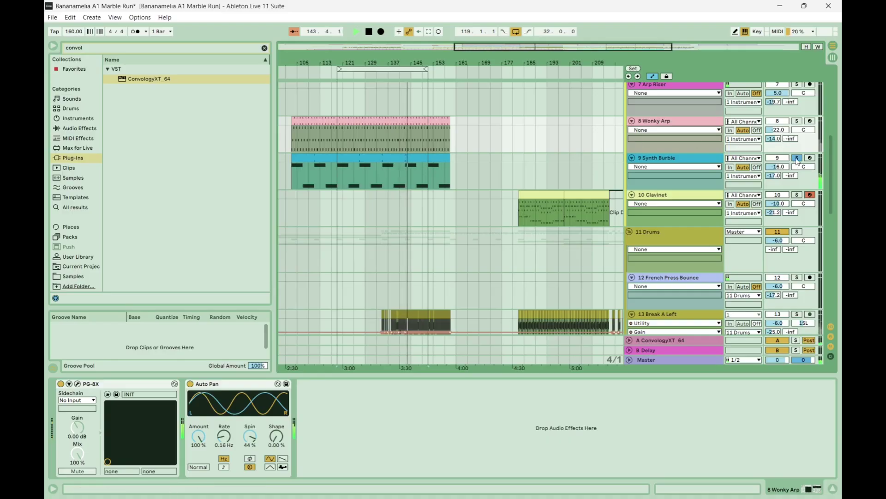
pyautogui.click(706, 160)
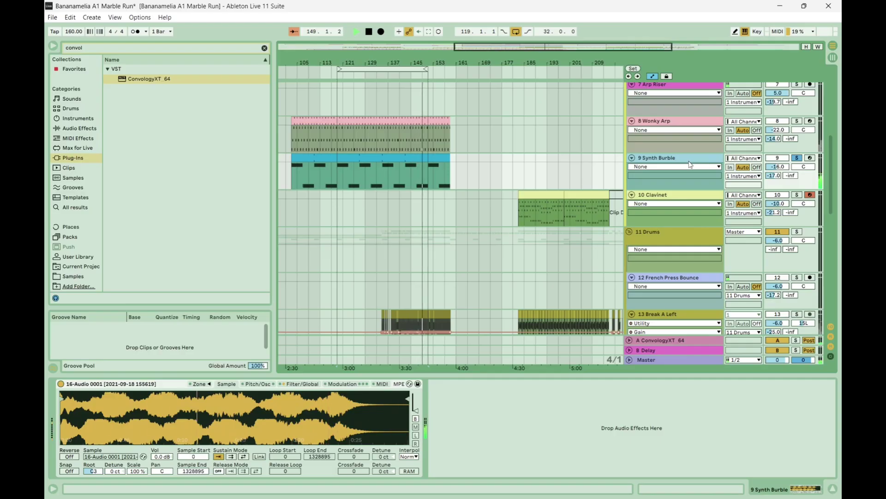
pyautogui.click(793, 158)
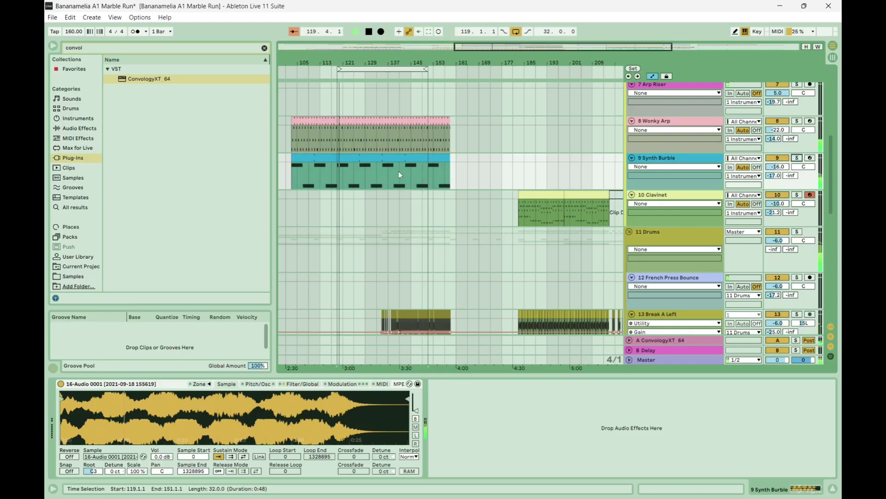
# - Look over the section's drum and break tracks and move the 32-bar arrangement loop to bars 161 to 193
pyautogui.scroll(1, 398, 171)
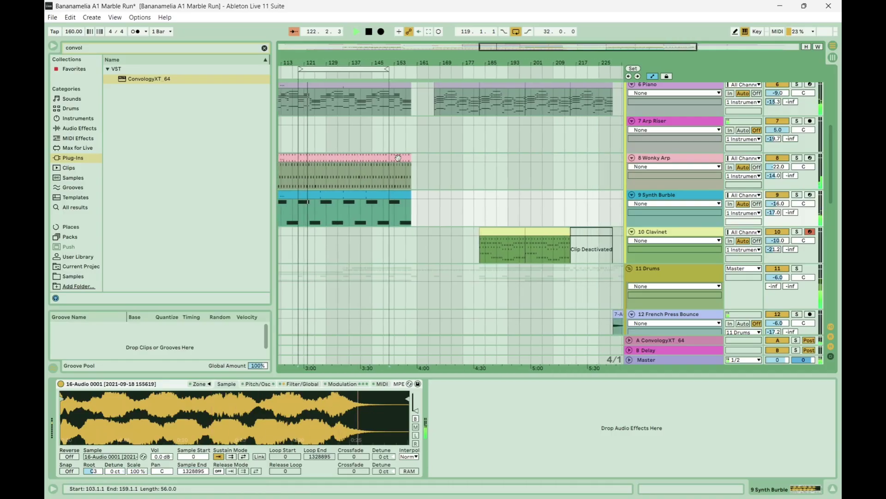
pyautogui.scroll(-3, 399, 160)
pyautogui.scroll(-4, 399, 161)
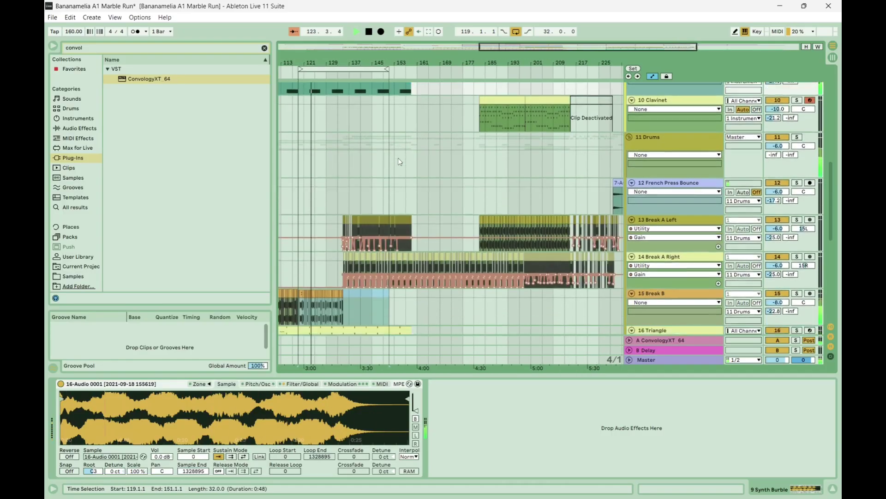
pyautogui.scroll(4, 398, 158)
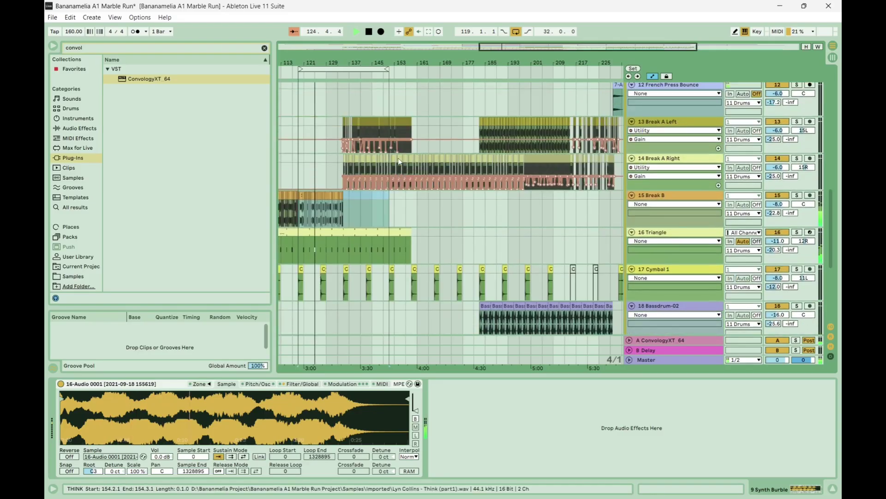
pyautogui.moveTo(377, 68); pyautogui.dragTo(476, 77)
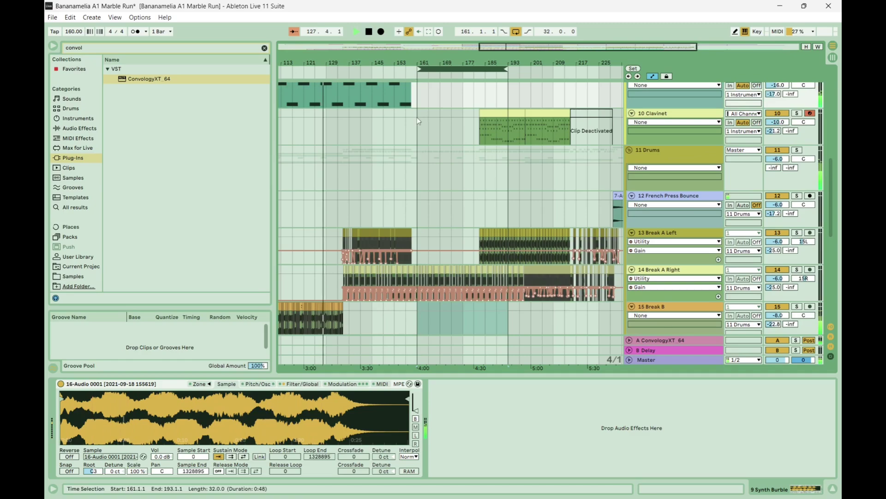
# - Solo the Bell Double track, display its PG-8X instrument and EQ Eight, and clear the solo
pyautogui.scroll(9, 417, 119)
pyautogui.scroll(3, 417, 119)
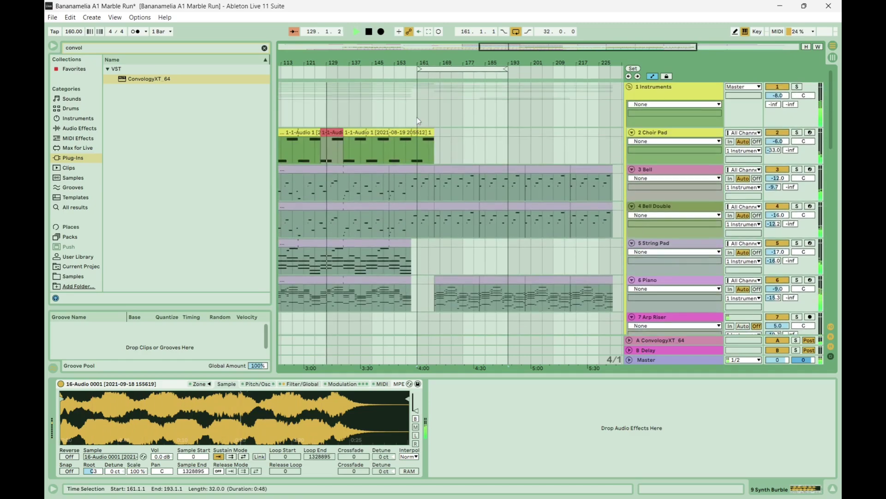
pyautogui.hscroll(-2, 417, 119)
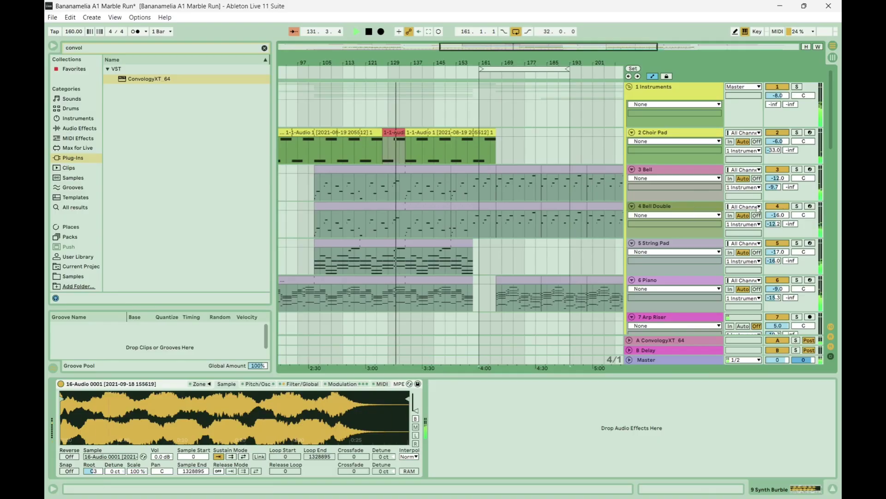
pyautogui.click(797, 206)
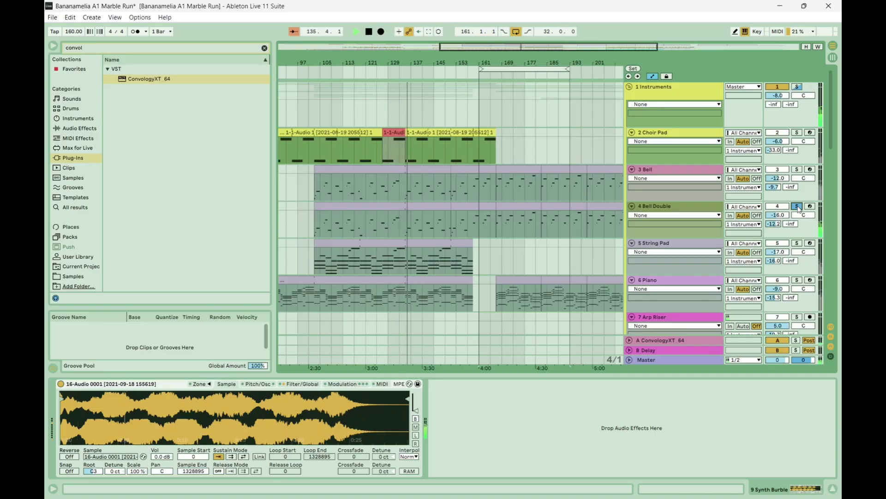
pyautogui.click(656, 206)
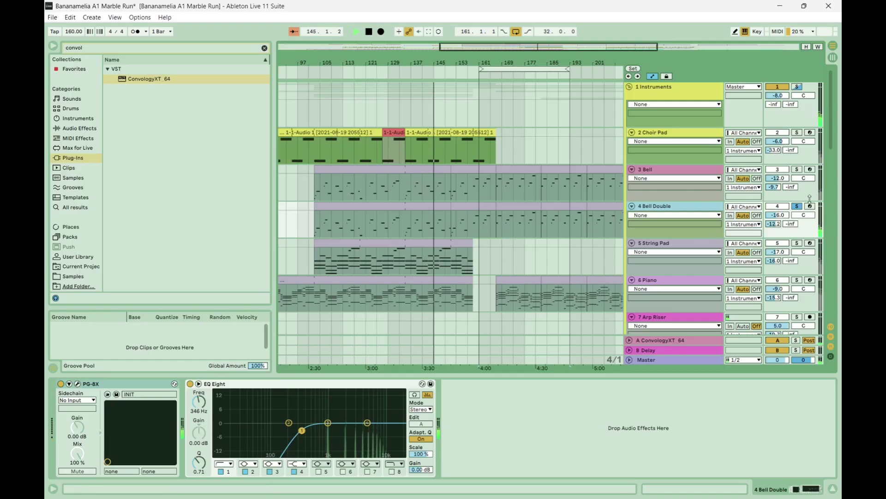
pyautogui.click(797, 207)
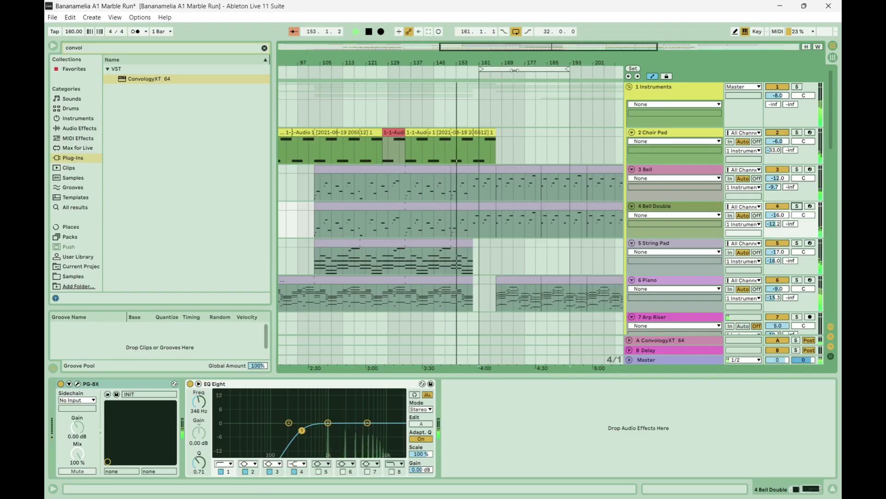
# - Move the 32-bar loop to bars 183 to 215, where the Clavinet and Break A Left clips begin
pyautogui.moveTo(514, 70); pyautogui.dragTo(539, 71)
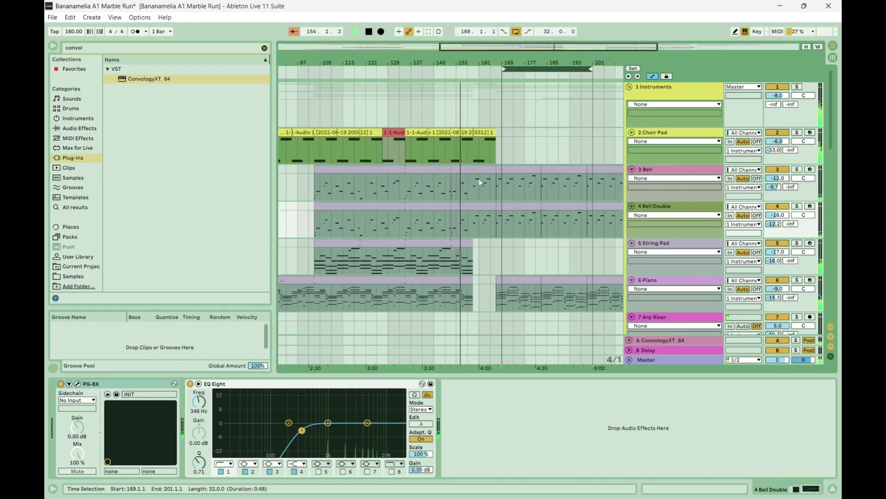
pyautogui.scroll(-6, 476, 181)
pyautogui.scroll(-3, 476, 181)
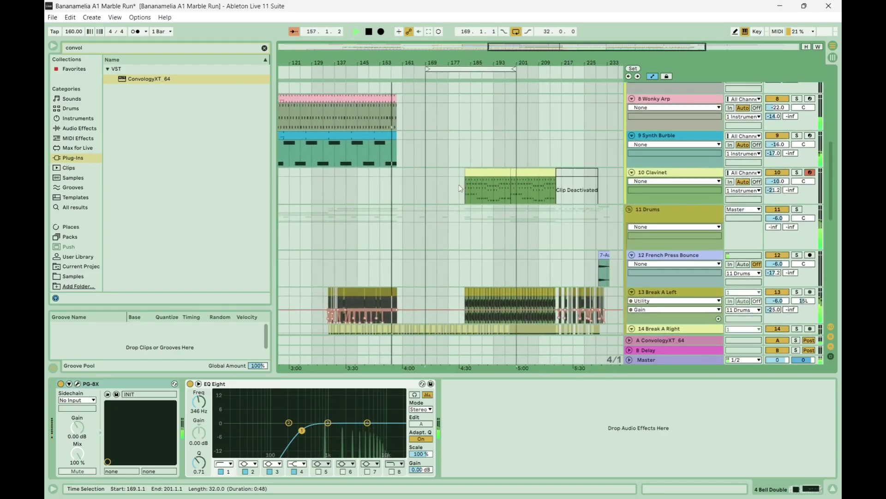
pyautogui.scroll(-4, 442, 190)
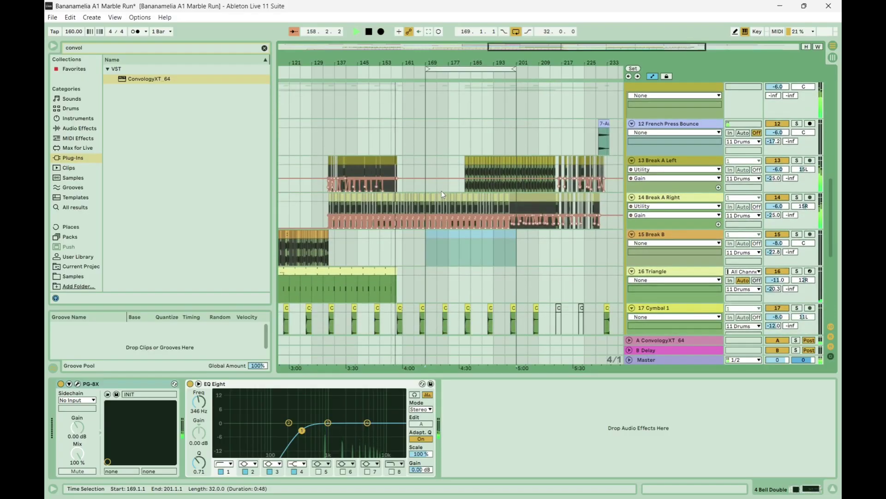
pyautogui.scroll(-2, 442, 190)
pyautogui.scroll(5, 441, 190)
pyautogui.scroll(8, 441, 191)
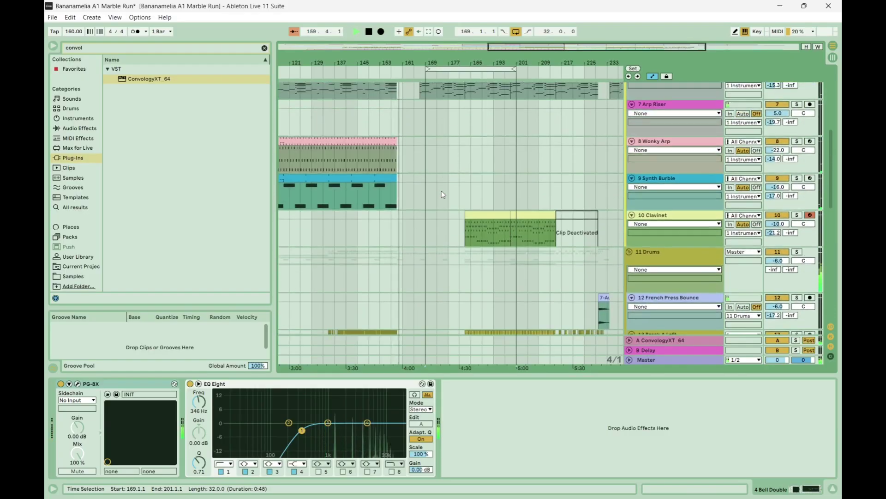
pyautogui.moveTo(446, 69); pyautogui.dragTo(492, 77)
pyautogui.scroll(-8, 403, 215)
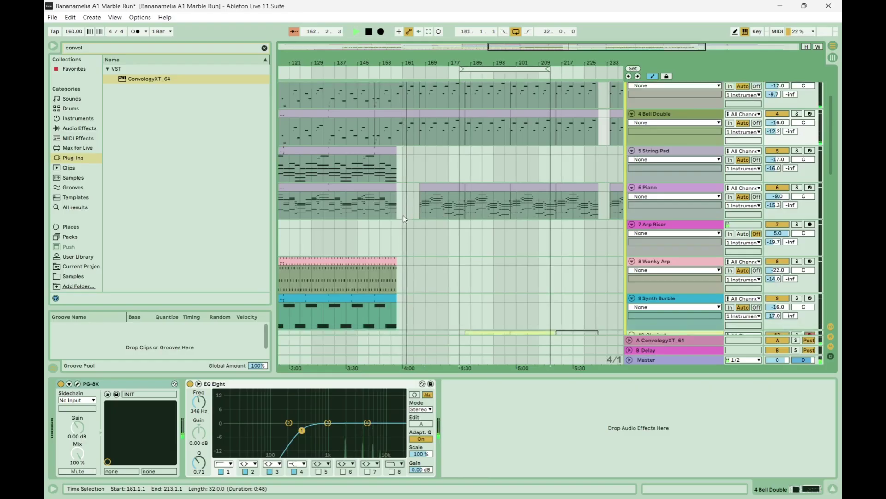
pyautogui.scroll(-1, 403, 215)
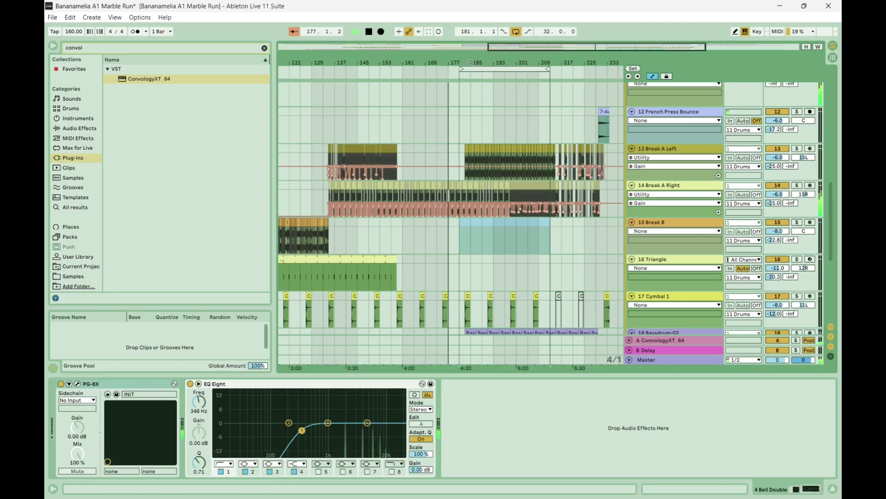
pyautogui.moveTo(470, 63); pyautogui.dragTo(479, 70)
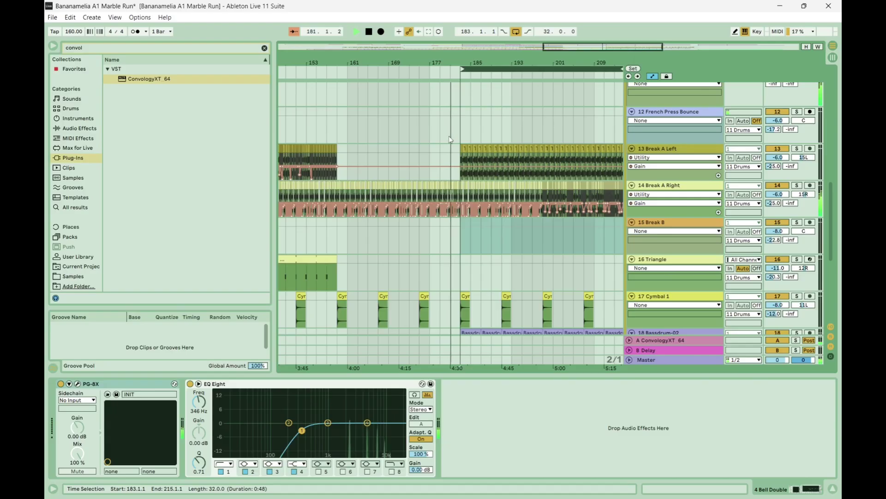
# - Select the Clavinet track to display its sampler, EQ Eight and Phaser while the section plays
pyautogui.scroll(1, 449, 135)
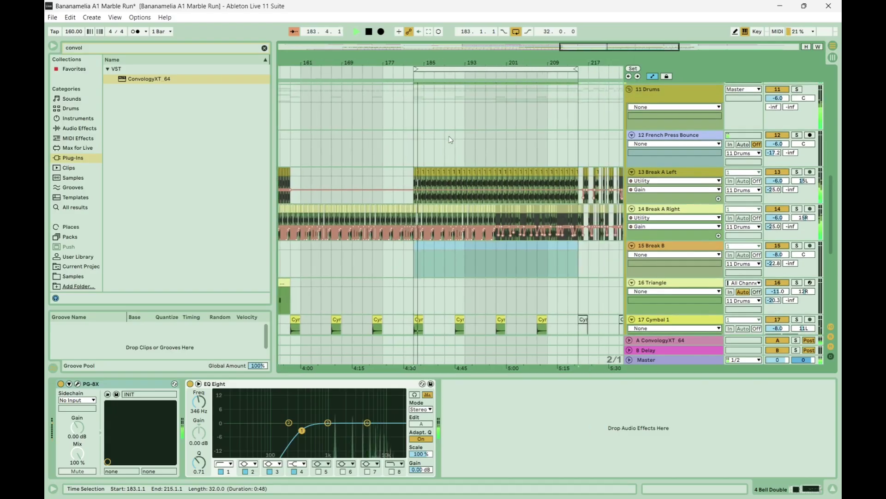
pyautogui.scroll(4, 449, 136)
pyautogui.scroll(3, 449, 136)
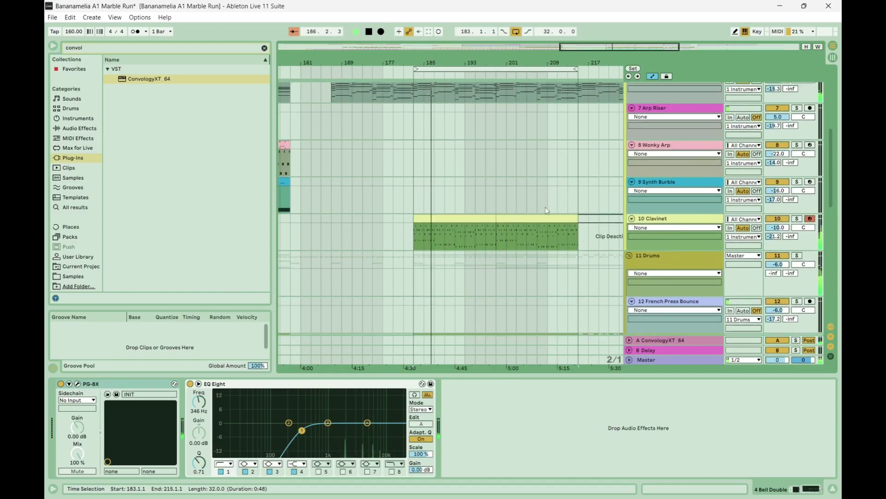
pyautogui.click(656, 222)
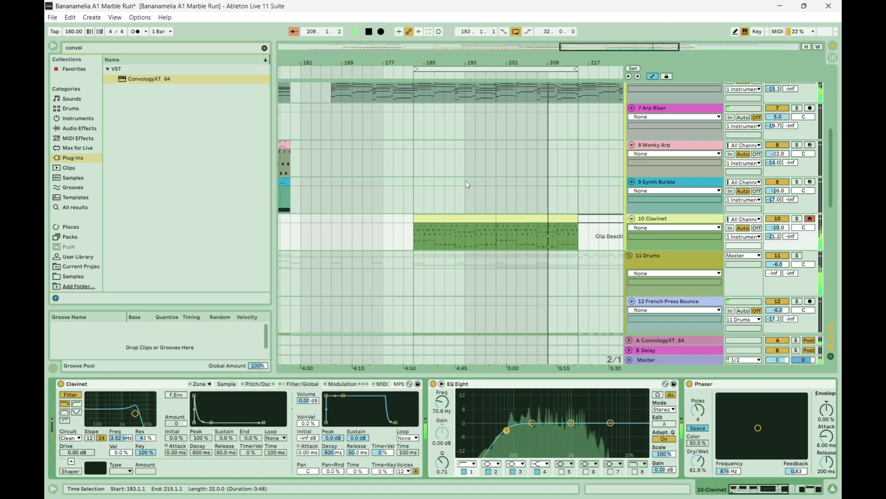
# - Shorten the arrangement loop to 16 bars and place it at bars 201 to 217
pyautogui.moveTo(466, 184); pyautogui.dragTo(550, 189)
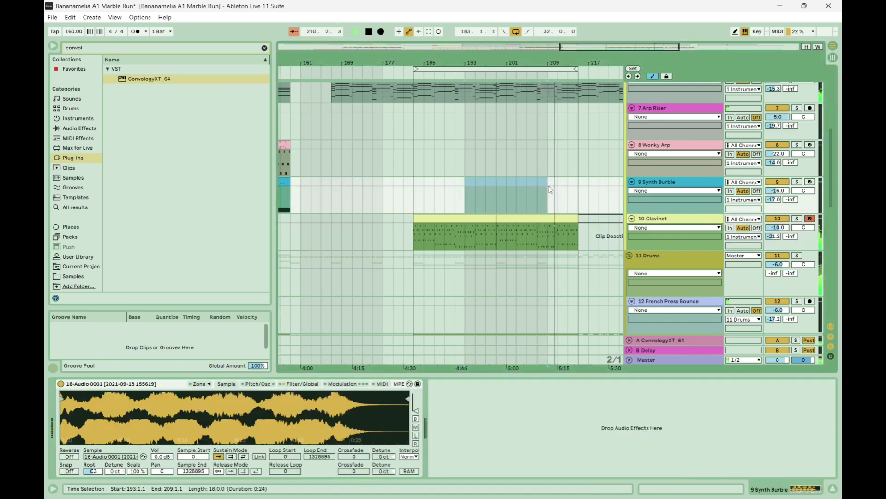
pyautogui.click(550, 189)
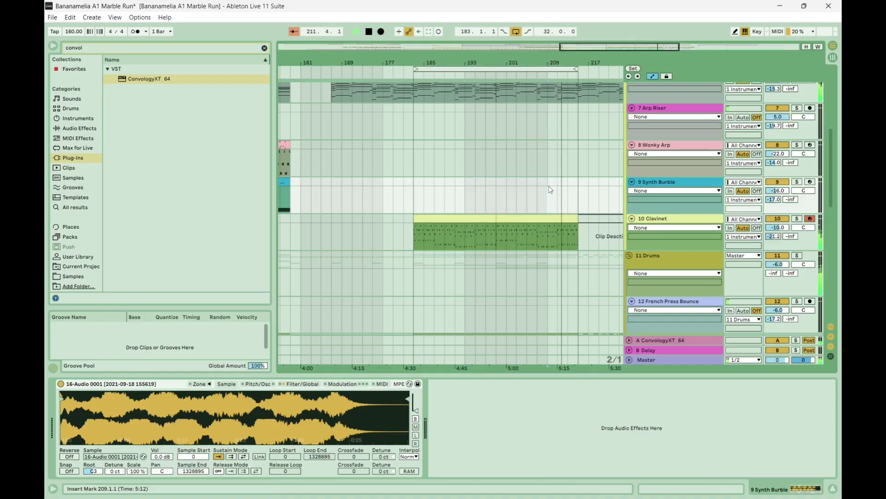
pyautogui.scroll(8, 550, 190)
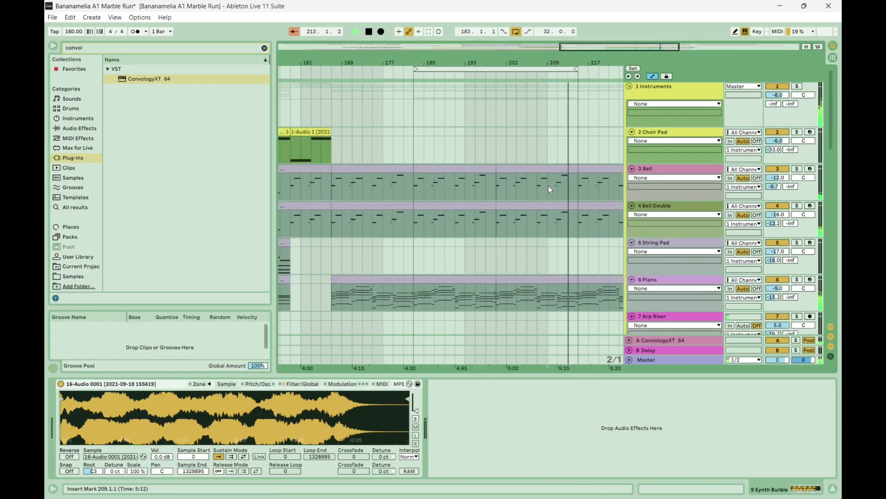
pyautogui.scroll(-12, 548, 186)
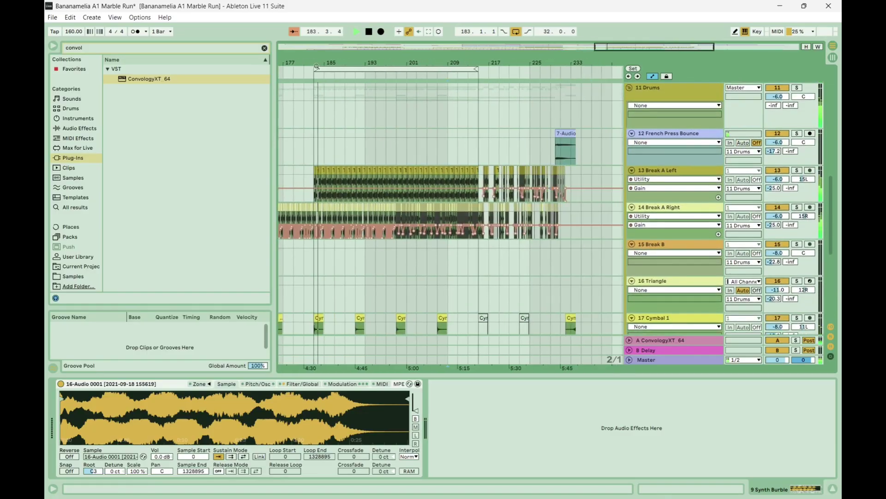
pyautogui.moveTo(317, 67); pyautogui.dragTo(401, 77)
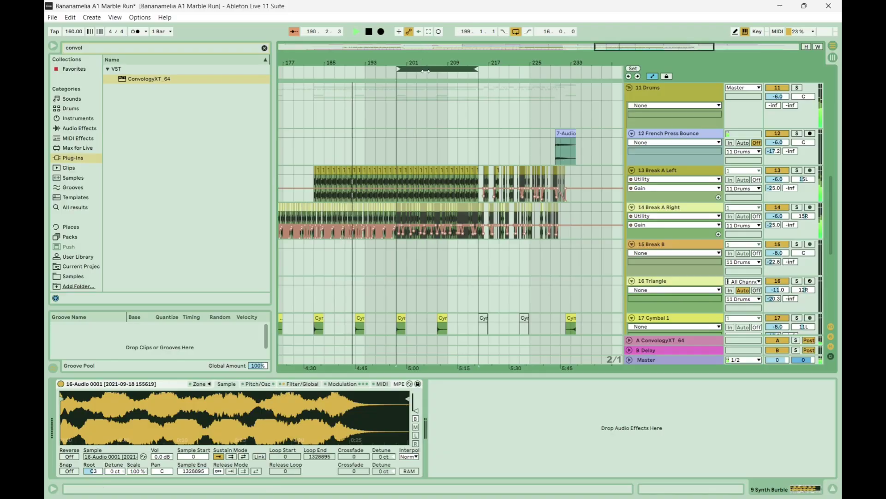
pyautogui.moveTo(425, 71); pyautogui.dragTo(429, 72)
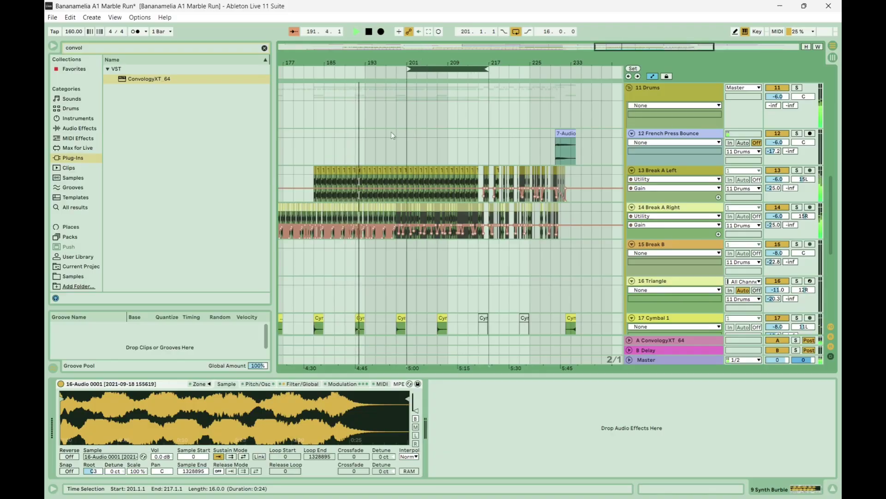
# - Solo the Break A Right track and examine its chopped clips and gain automation up close around bars 204 to 215
pyautogui.click(398, 148)
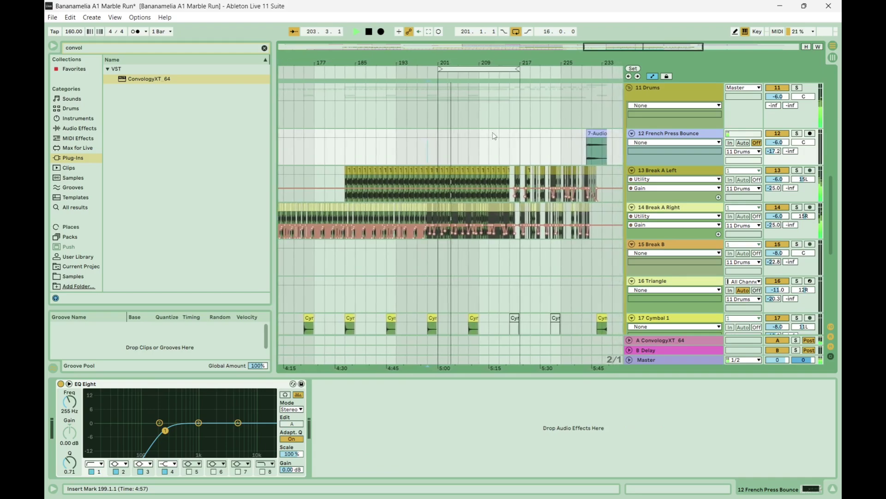
pyautogui.moveTo(476, 63); pyautogui.dragTo(492, 231)
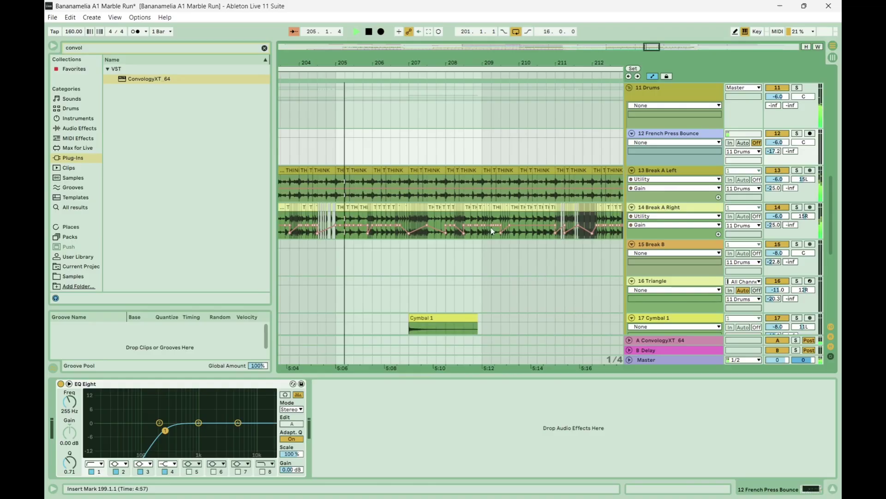
pyautogui.click(798, 208)
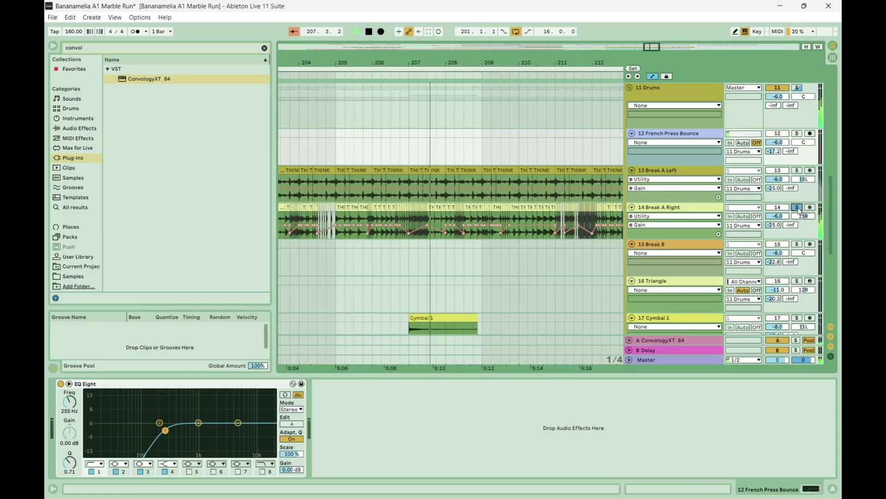
pyautogui.hscroll(3, 516, 217)
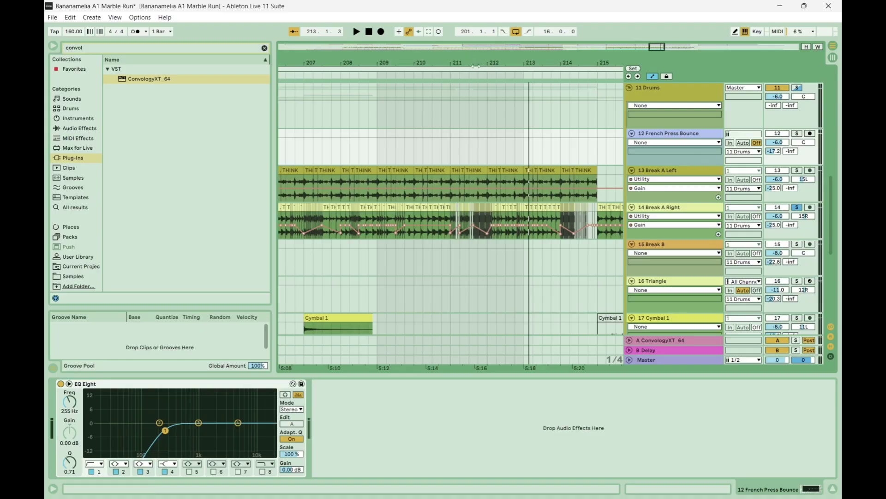
# - Move the 16-bar loop to bars 215 to 231, add Break A Left to the solo and play the section from bar 215
pyautogui.moveTo(407, 67); pyautogui.dragTo(568, 80)
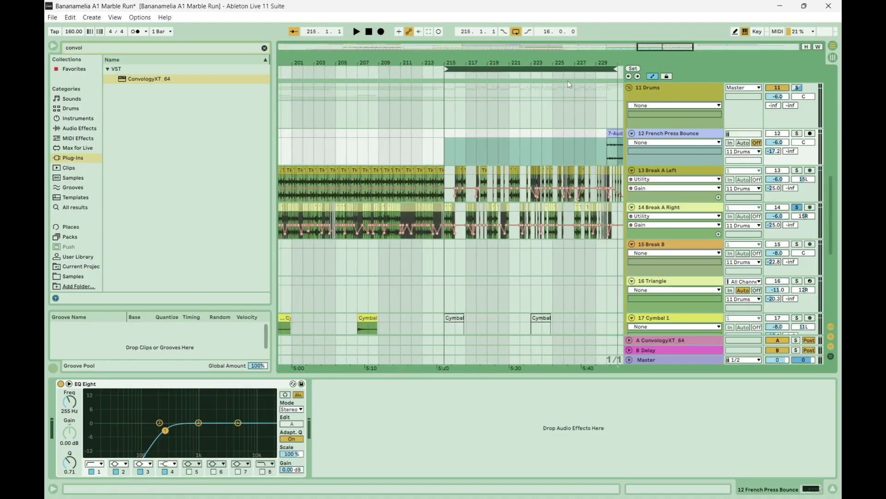
pyautogui.click(446, 175)
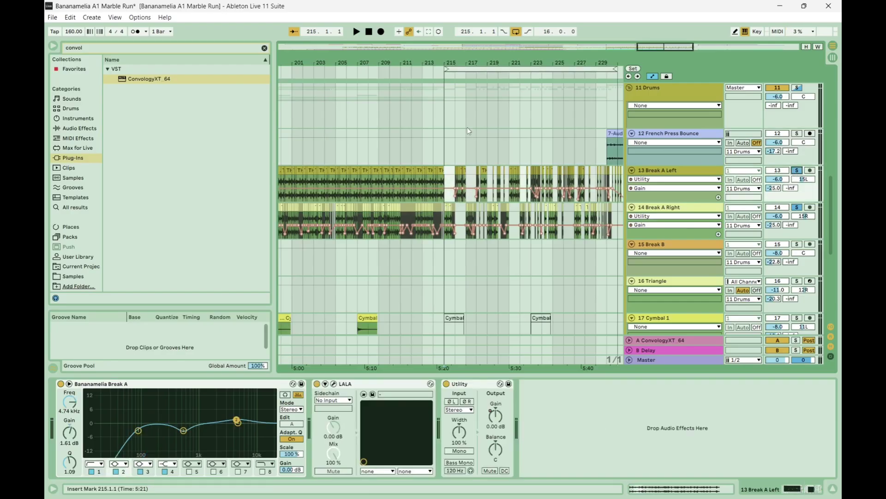
pyautogui.press('space')
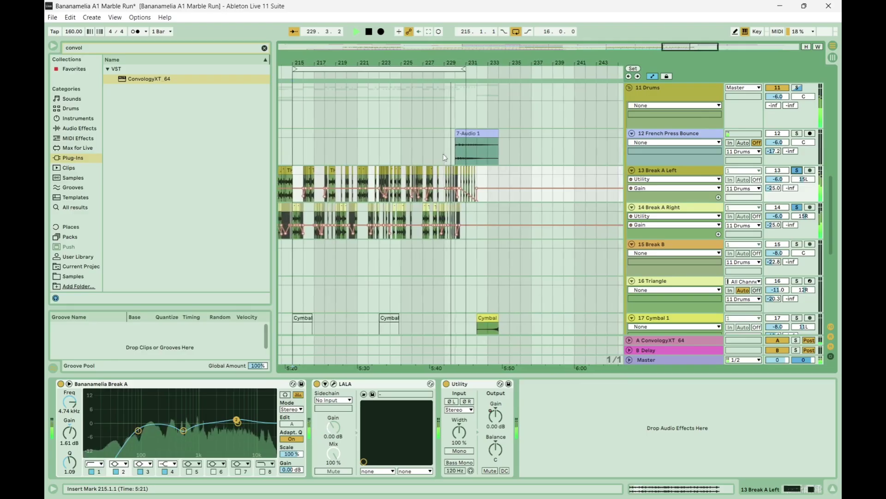
pyautogui.scroll(-2, 462, 147)
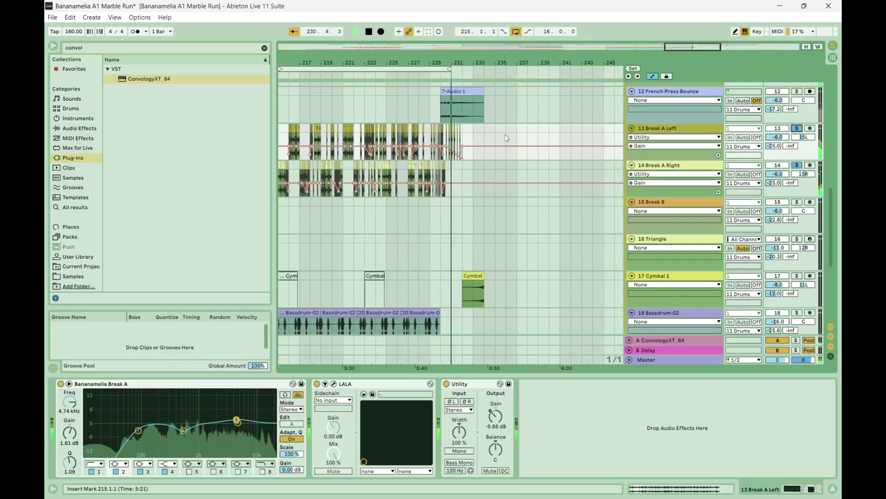
pyautogui.scroll(-1, 459, 106)
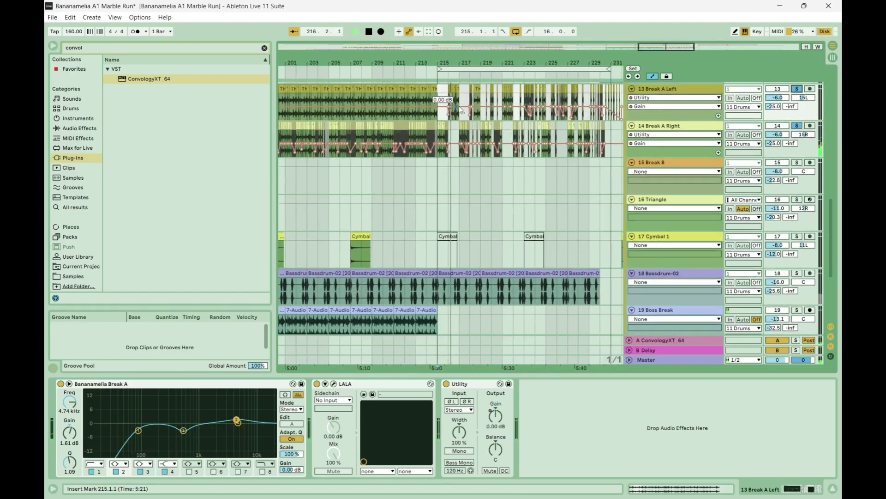
# - Add the Bell and Bell Double tracks to the solo while the section loops
pyautogui.scroll(3, 459, 106)
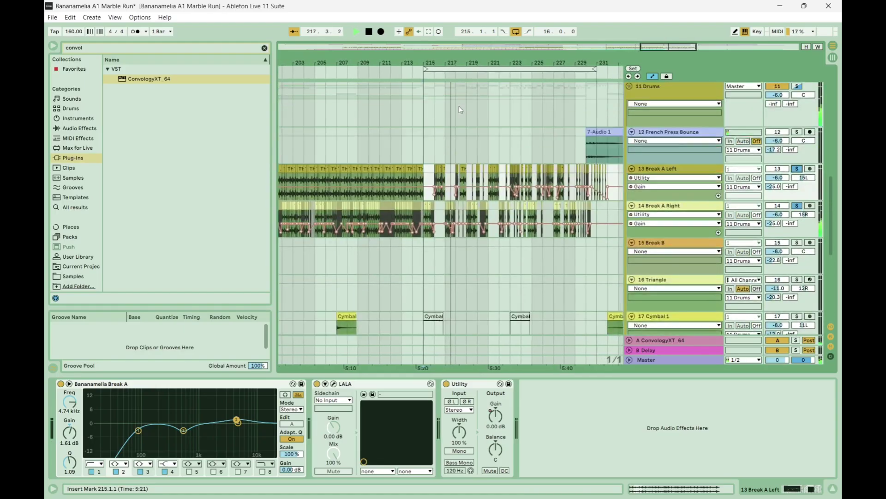
pyautogui.scroll(6, 459, 106)
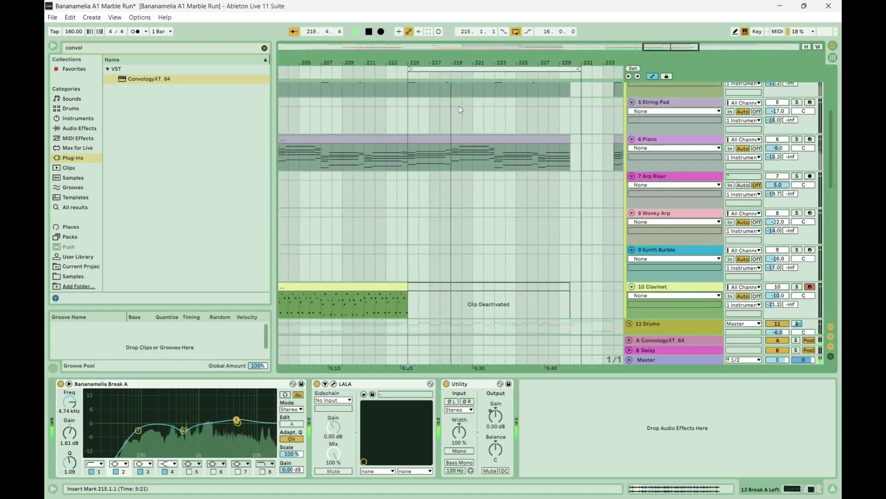
pyautogui.scroll(4, 459, 106)
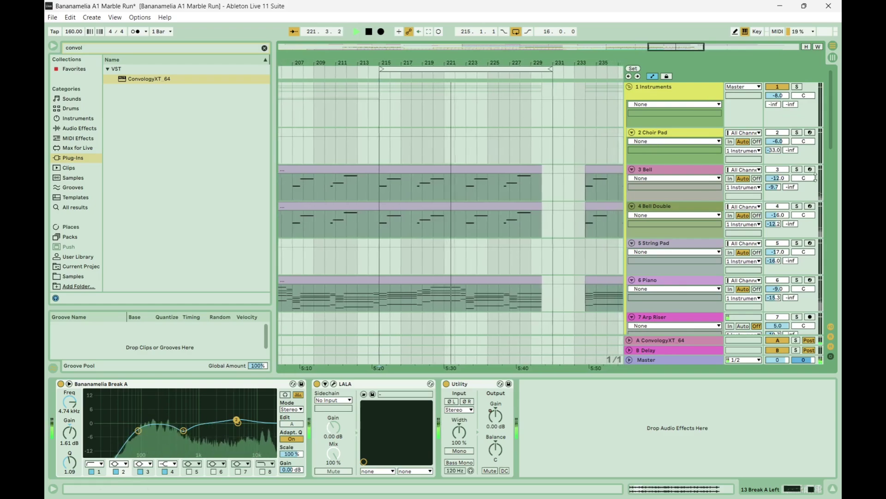
pyautogui.click(797, 169)
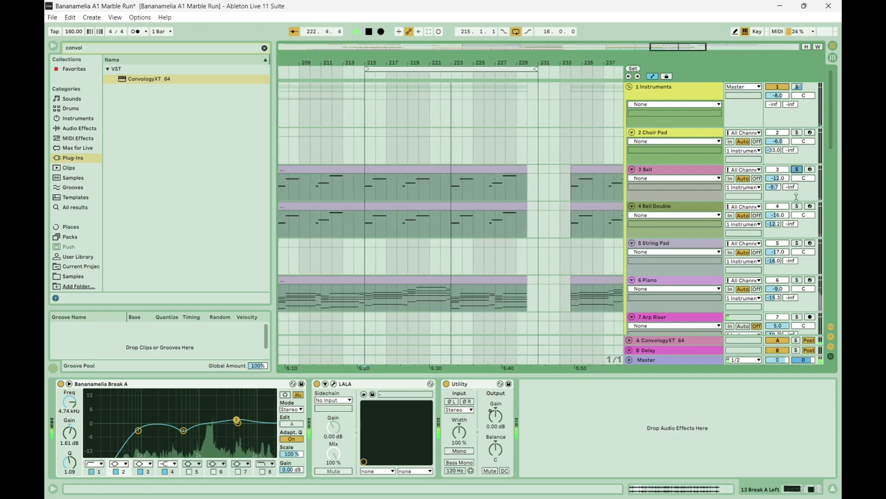
pyautogui.keyDown('ctrl'); pyautogui.click(797, 206); pyautogui.keyUp('ctrl')
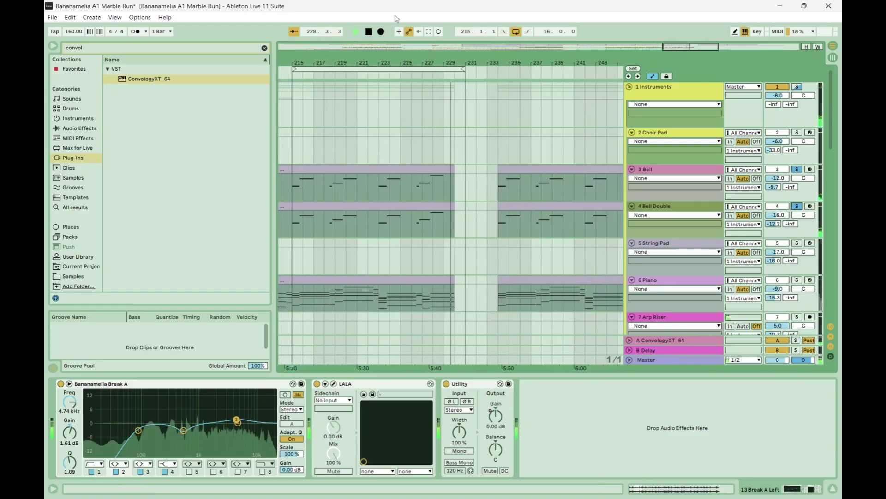
# - Turn off the arrangement loop and clear the track solos during playback
pyautogui.rightClick(391, 70)
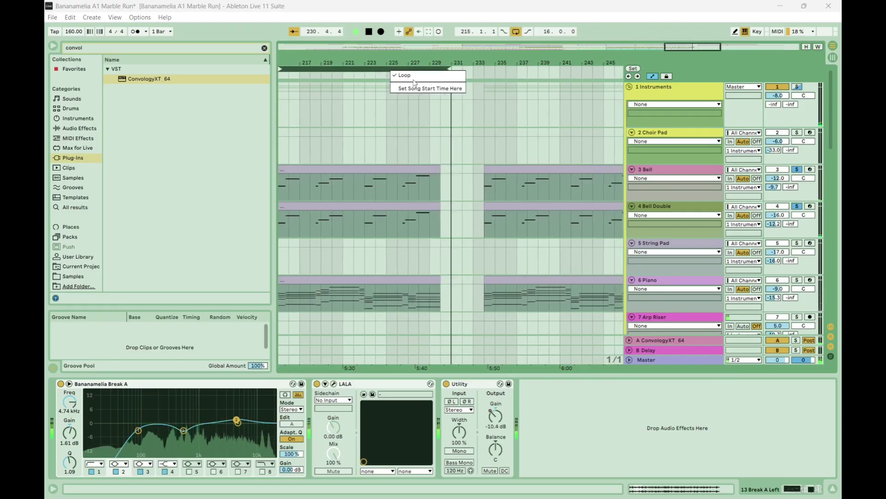
pyautogui.rightClick(475, 72)
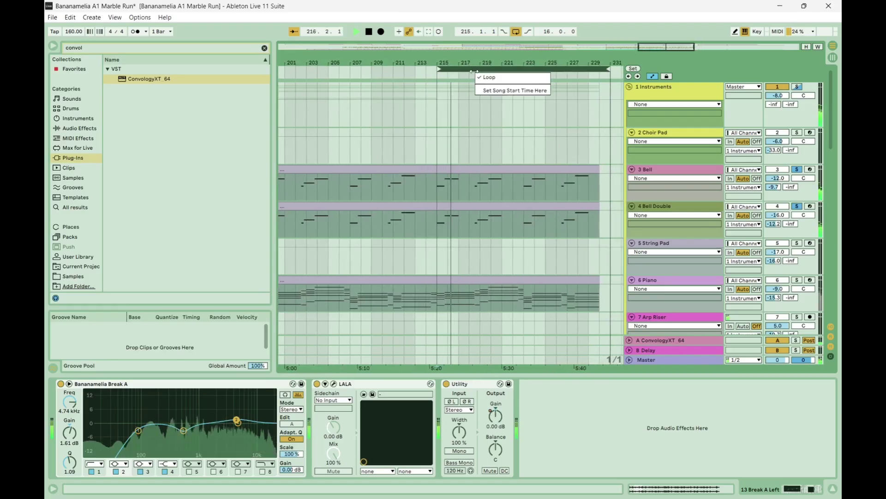
pyautogui.click(489, 77)
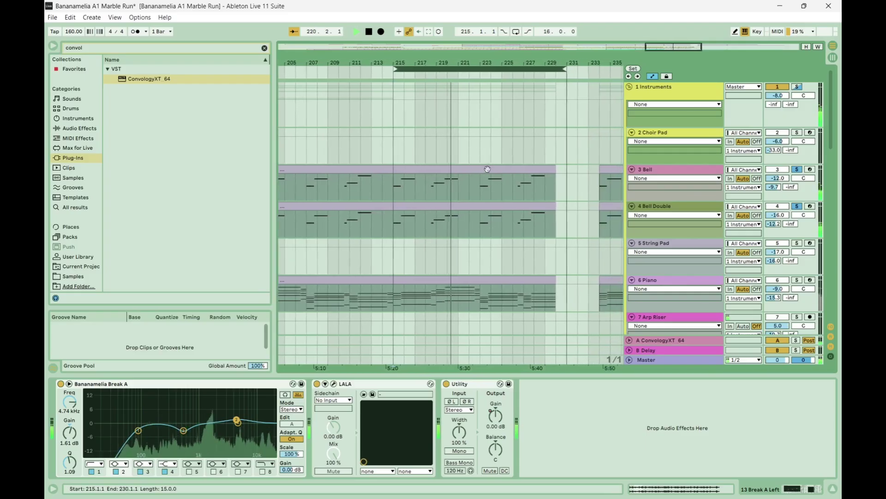
pyautogui.click(798, 170)
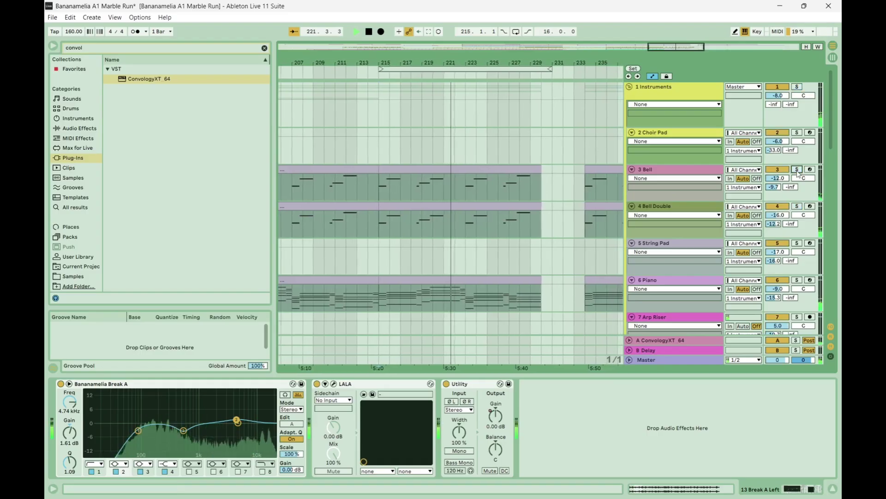
# - Follow playback to the end of the break tracks and select the French Press Bounce clip at bars 230 to 234
pyautogui.scroll(-5, 540, 239)
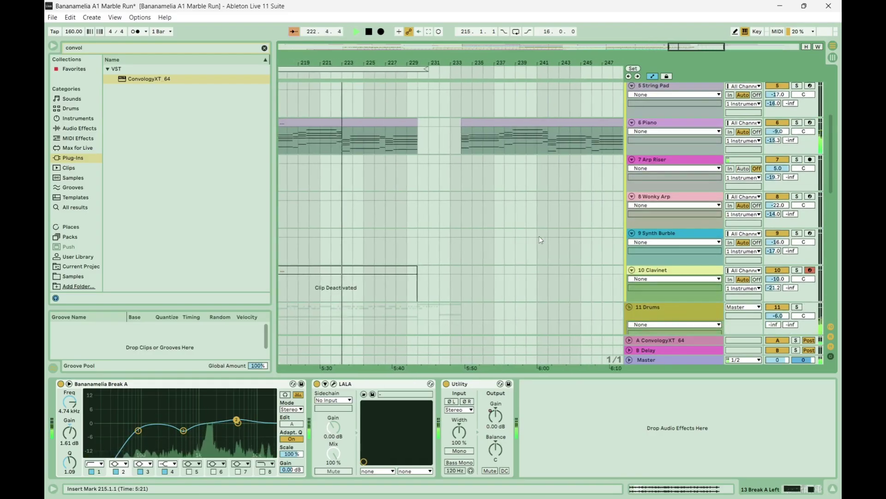
pyautogui.scroll(4, 541, 240)
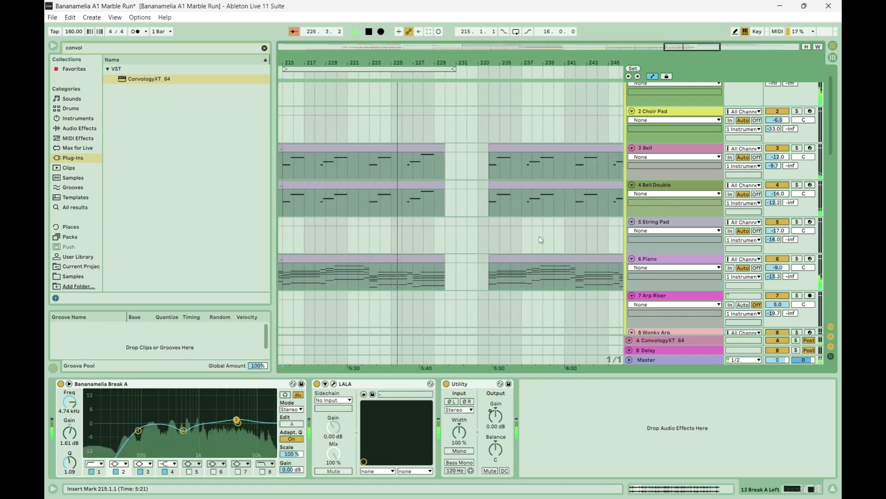
pyautogui.scroll(-6, 540, 239)
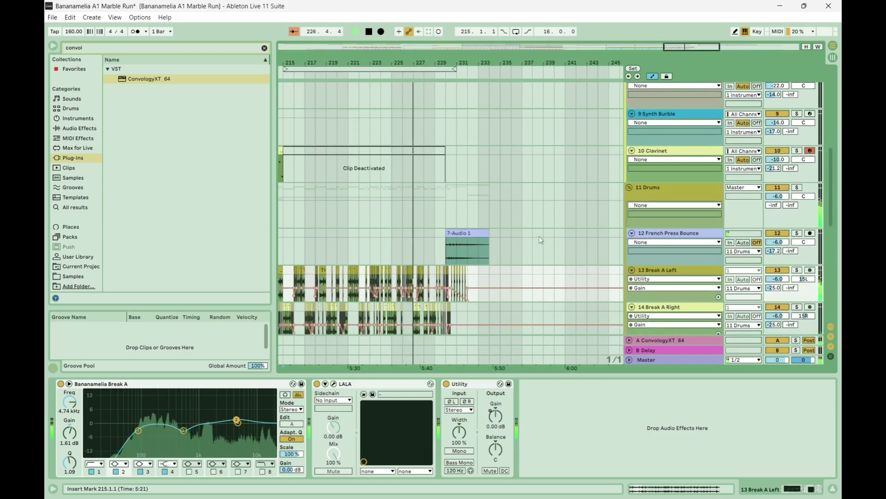
pyautogui.scroll(-2, 540, 240)
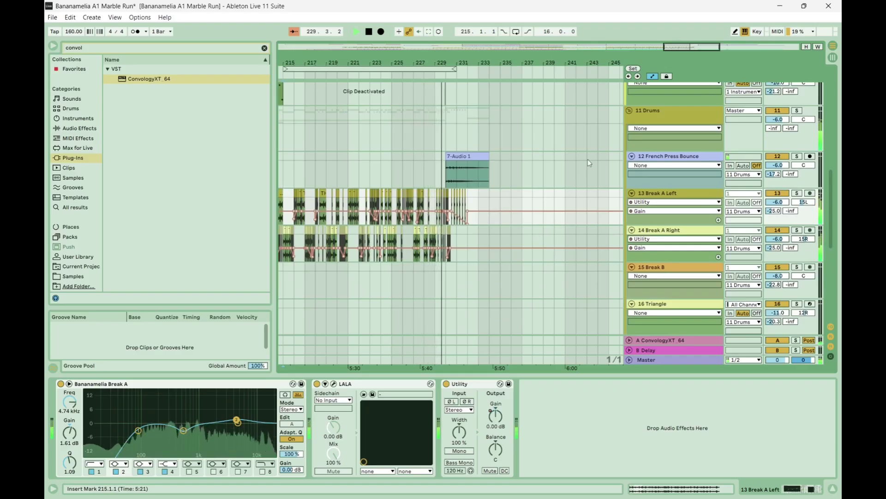
pyautogui.scroll(1, 566, 163)
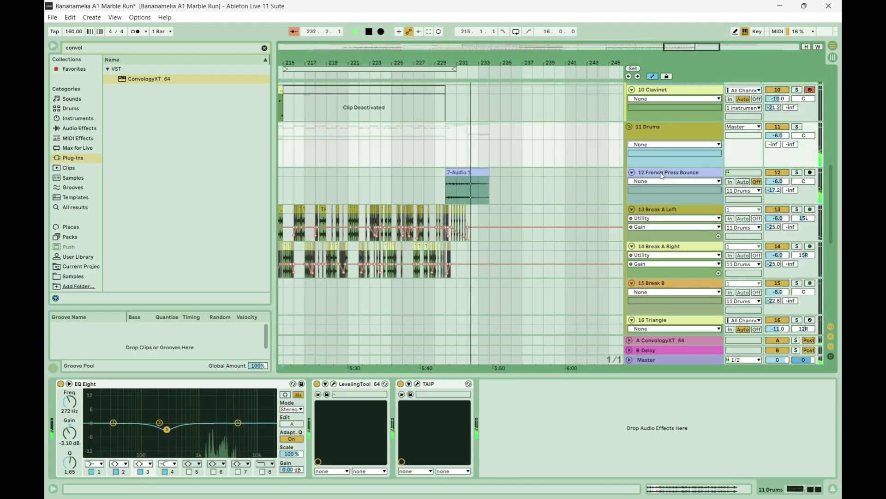
pyautogui.click(486, 184)
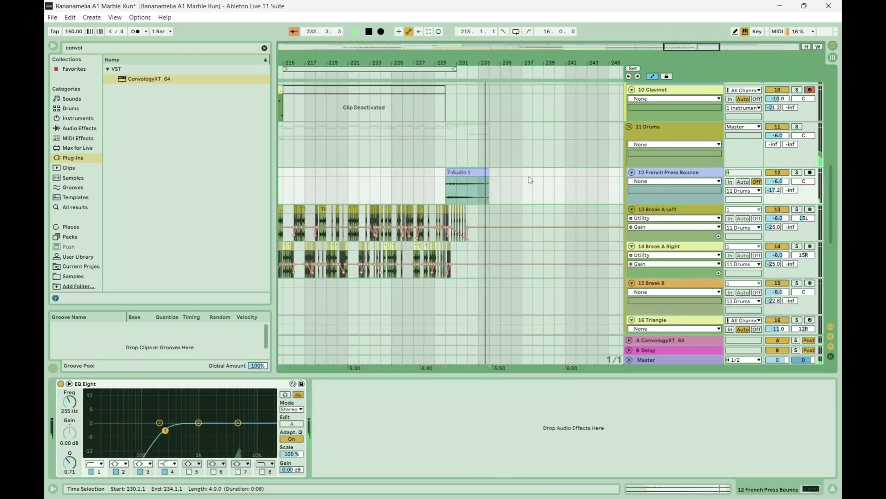
# - Examine the Bell, Bell Double and Piano clips from bar 234 onward as playback continues
pyautogui.scroll(5, 530, 179)
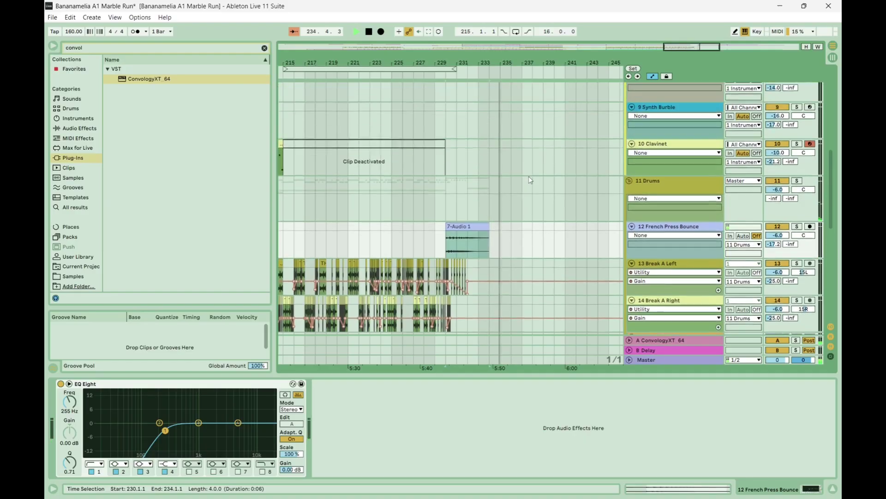
pyautogui.scroll(5, 529, 178)
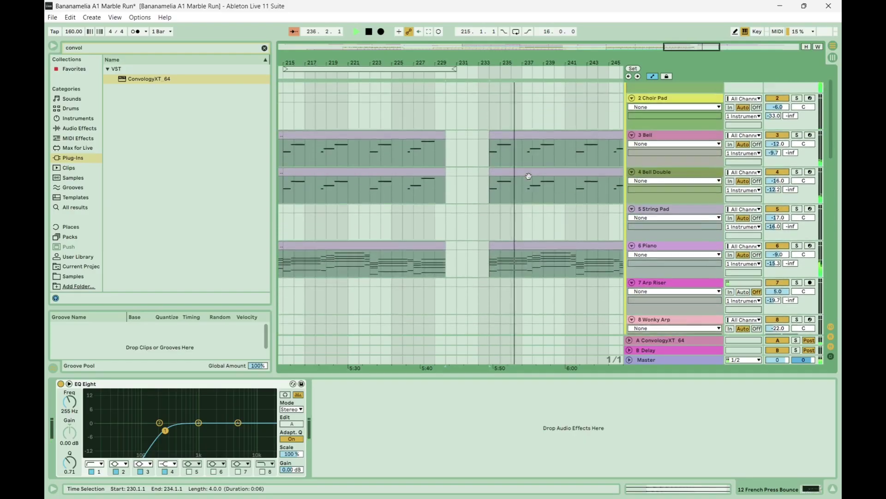
pyautogui.scroll(-2, 528, 176)
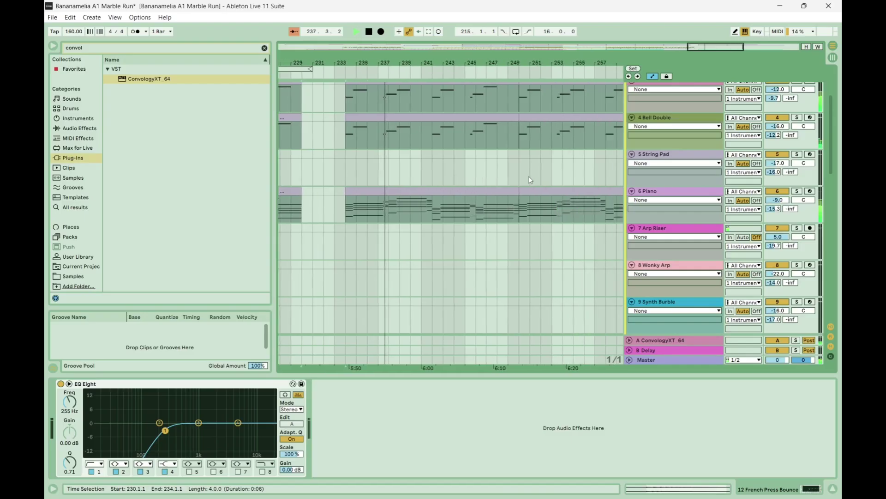
pyautogui.scroll(1, 529, 176)
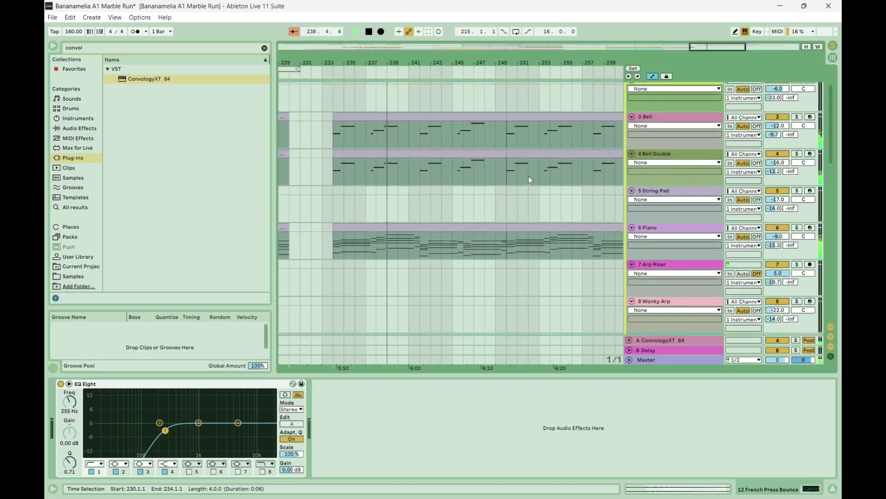
pyautogui.scroll(1, 528, 176)
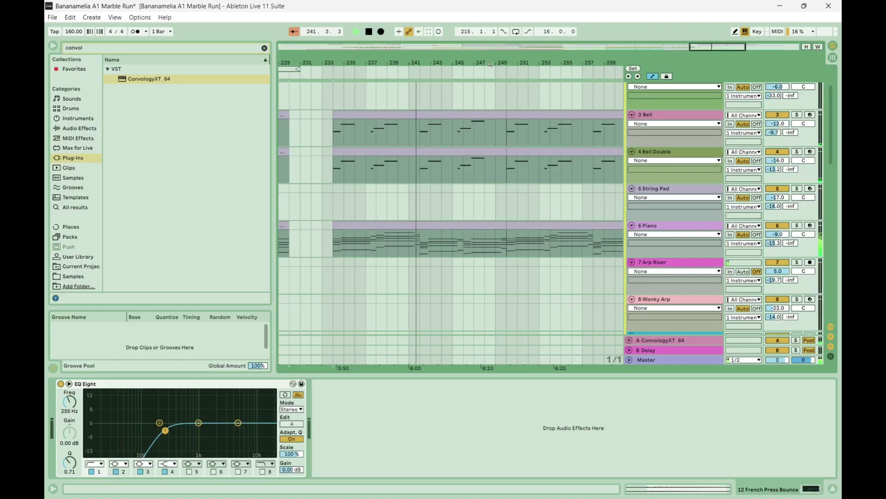
# - Solo the Arp Riser track with its device chain displayed and play its short clip from bar 86
pyautogui.moveTo(490, 62); pyautogui.dragTo(551, 62)
pyautogui.hscroll(-5, 447, 169)
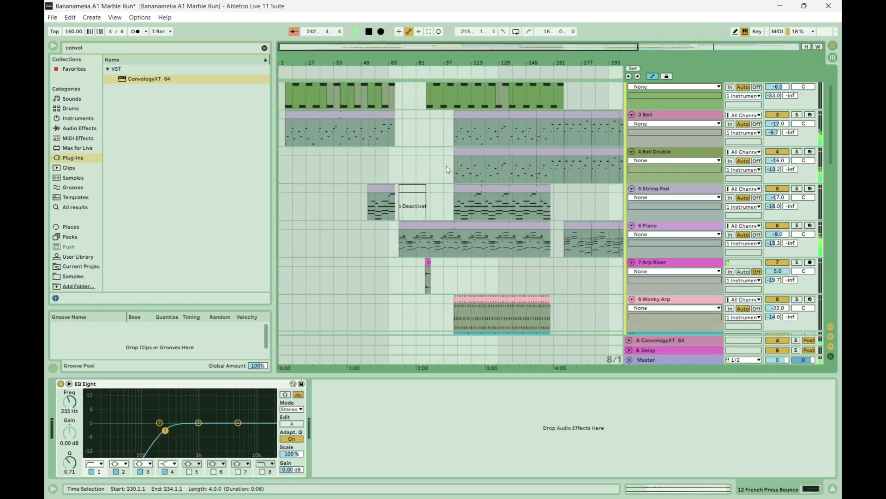
pyautogui.scroll(2, 447, 169)
pyautogui.scroll(-4, 447, 168)
pyautogui.scroll(-1, 447, 169)
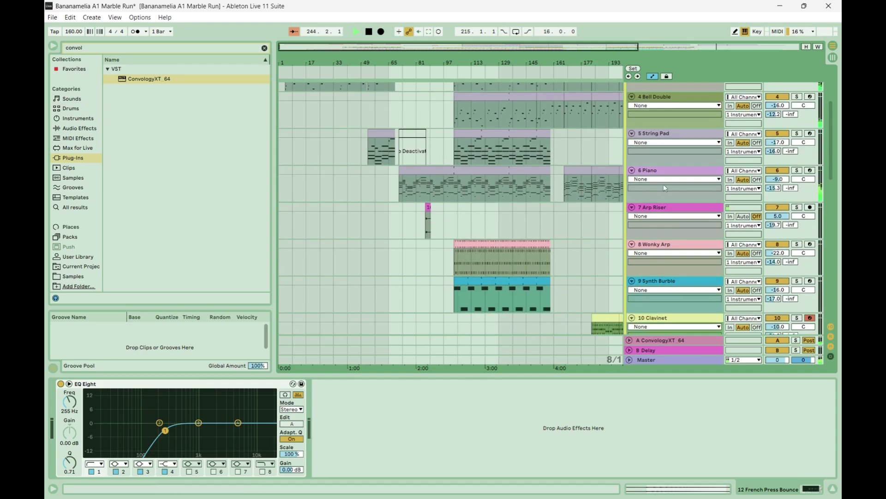
pyautogui.click(671, 208)
pyautogui.click(797, 207)
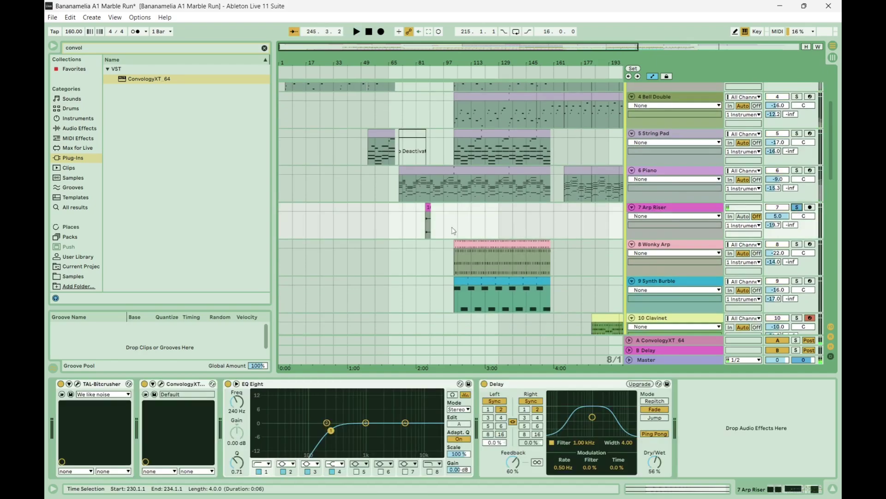
pyautogui.click(428, 223)
pyautogui.press('space')
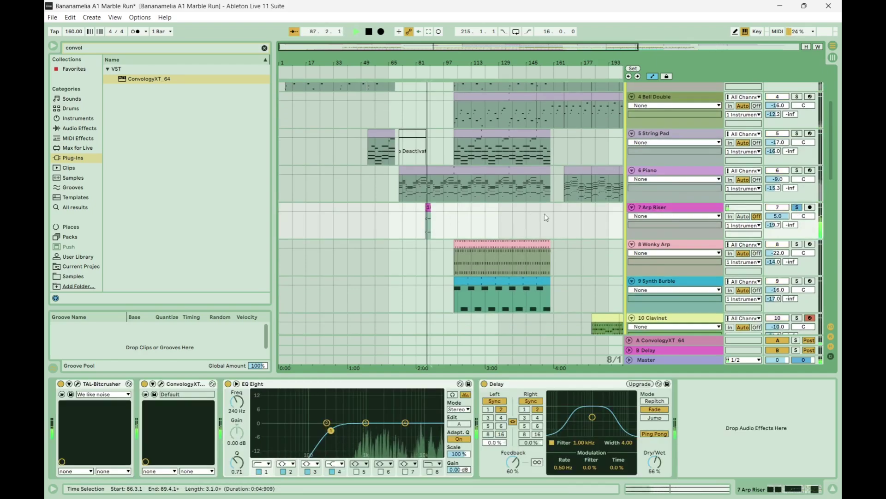
# - Clear the Arp Riser solo and continue playback from bar 233 on the Piano track
pyautogui.hscroll(5, 546, 218)
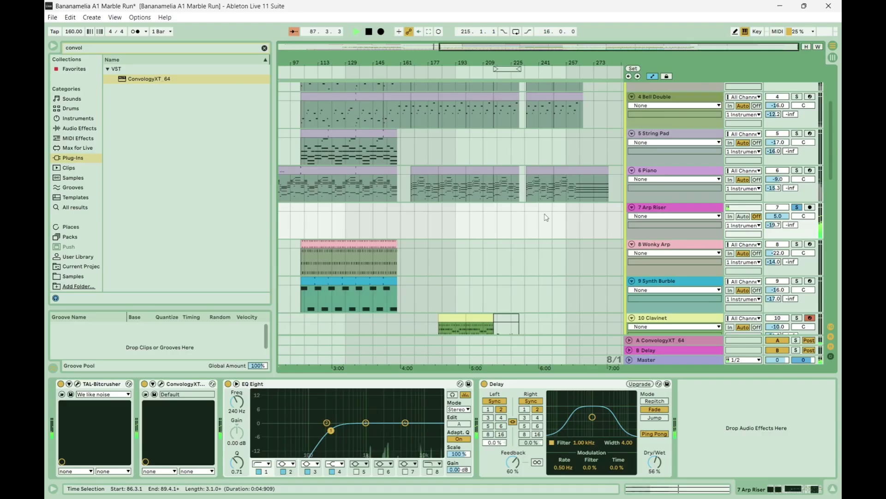
pyautogui.click(798, 208)
pyautogui.click(525, 174)
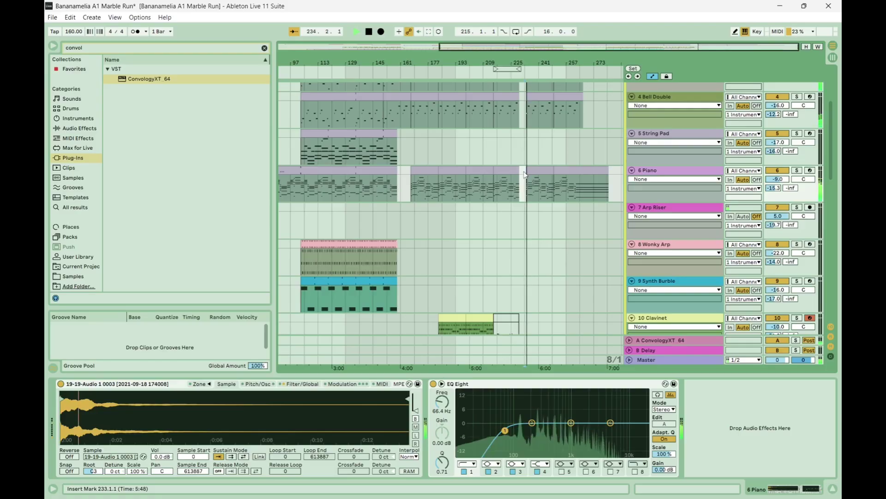
# - Examine the break, percussion, BASS and STREAM 2 tracks across the arrangement while the final section plays
pyautogui.scroll(-5, 525, 174)
pyautogui.scroll(-2, 525, 175)
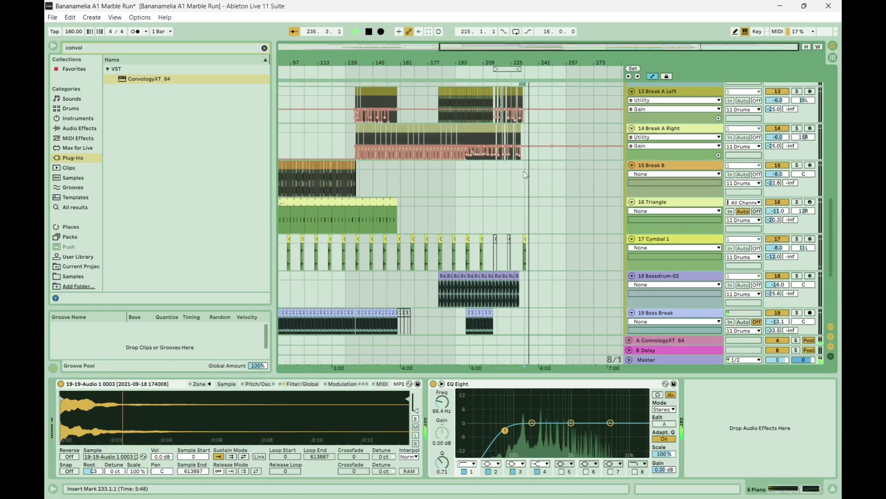
pyautogui.scroll(-3, 531, 244)
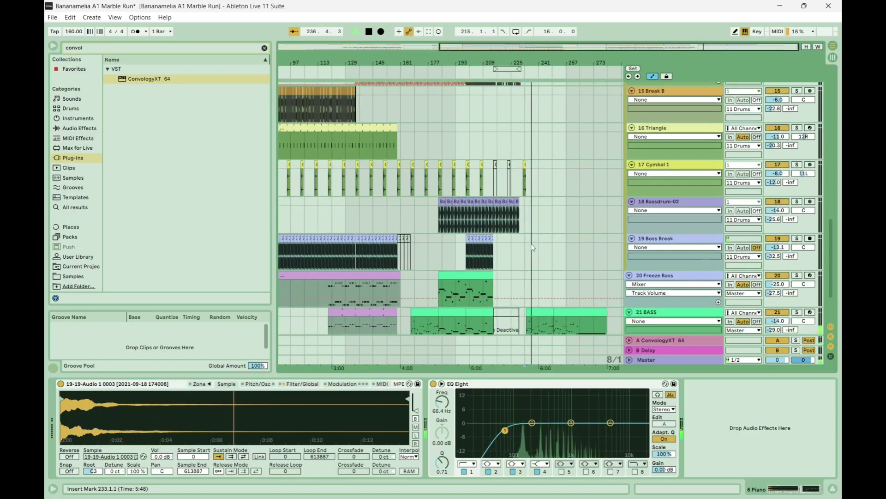
pyautogui.moveTo(527, 61); pyautogui.dragTo(557, 62)
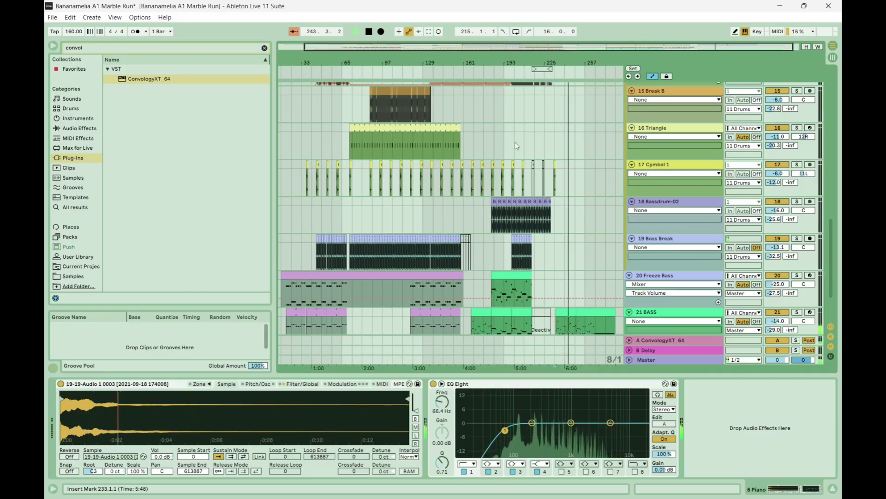
pyautogui.scroll(-3, 511, 144)
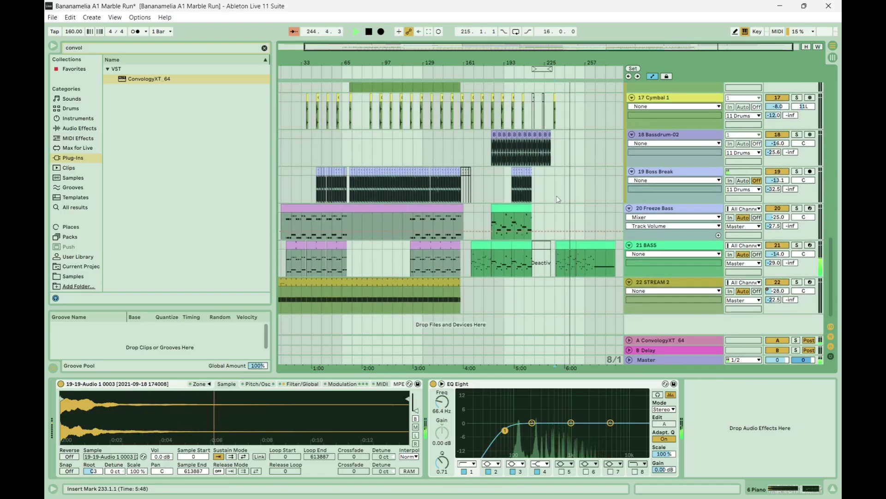
# - Select the Bell Double clip spanning bars 234 to 250 and restart playback from its beginning
pyautogui.hscroll(1, 558, 199)
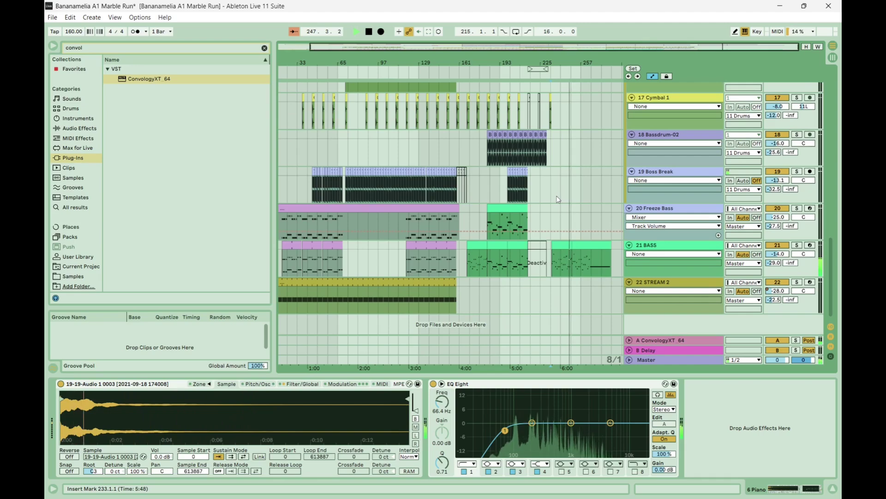
pyautogui.scroll(12, 557, 199)
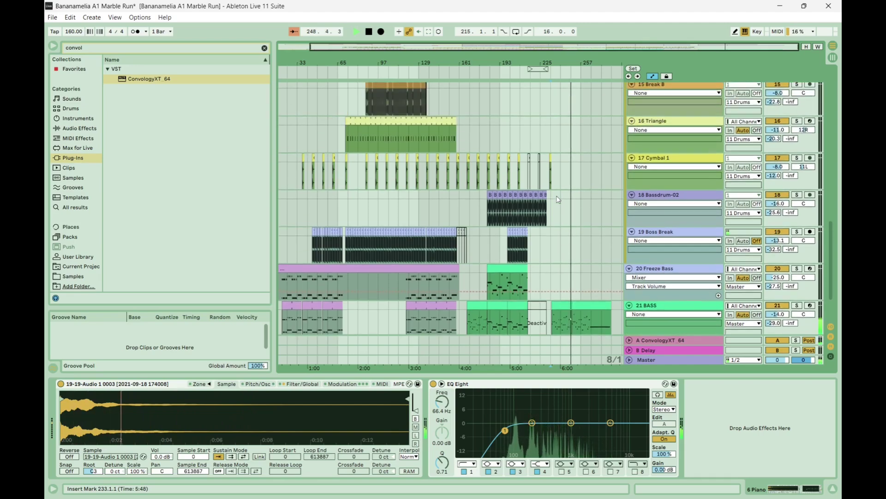
pyautogui.scroll(2, 558, 199)
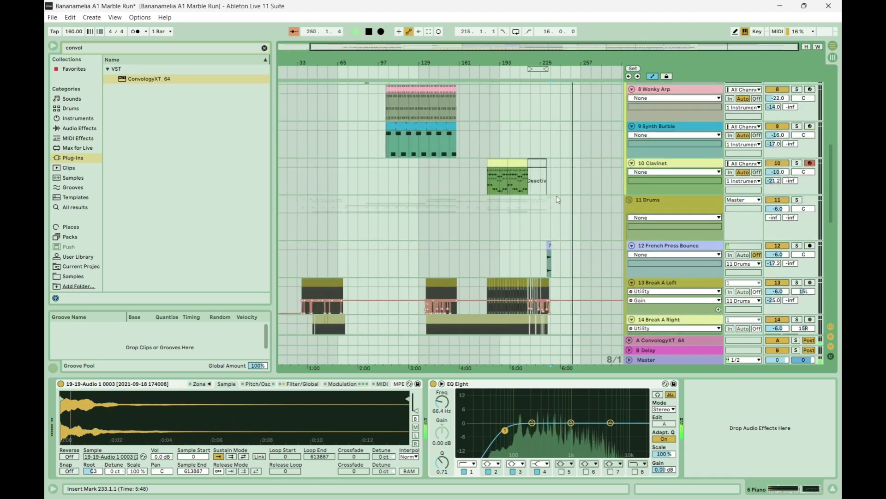
pyautogui.scroll(14, 557, 200)
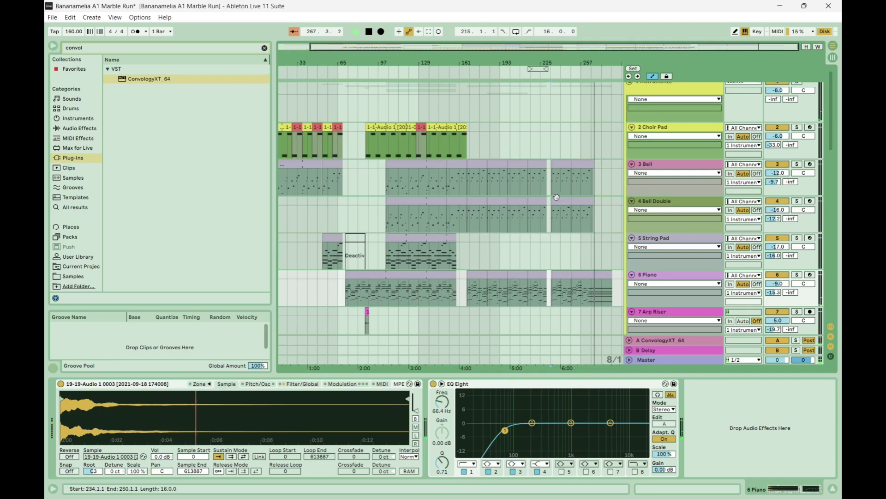
pyautogui.click(556, 204)
pyautogui.scroll(-2, 560, 224)
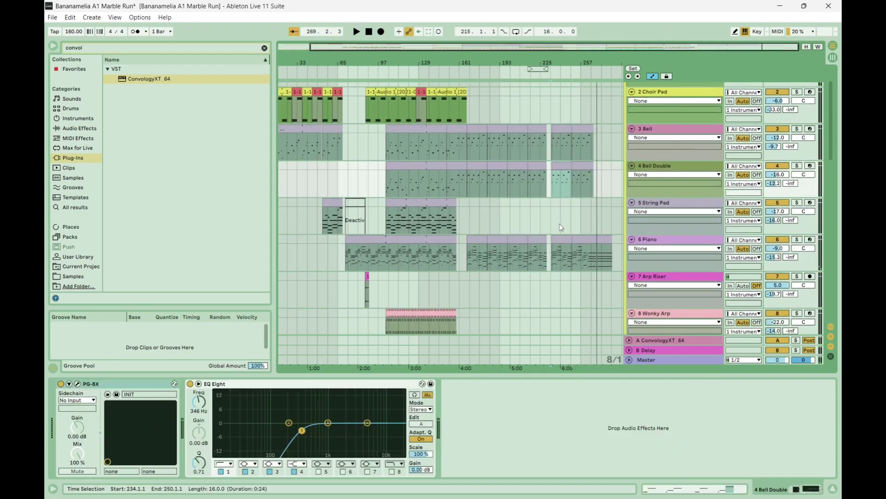
pyautogui.press('space')
# - Examine the tracks from String Pad through the drums group to BASS and STREAM 2 while the section from bar 234 plays
pyautogui.scroll(-3, 560, 223)
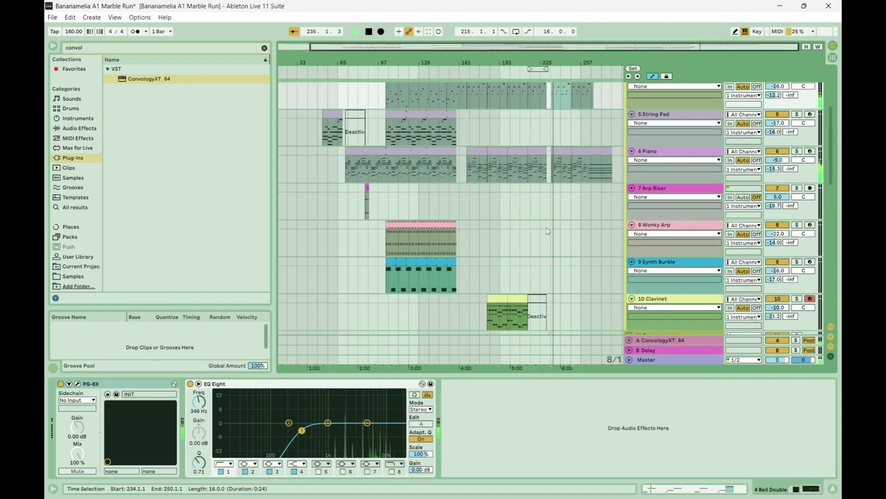
pyautogui.scroll(-6, 556, 233)
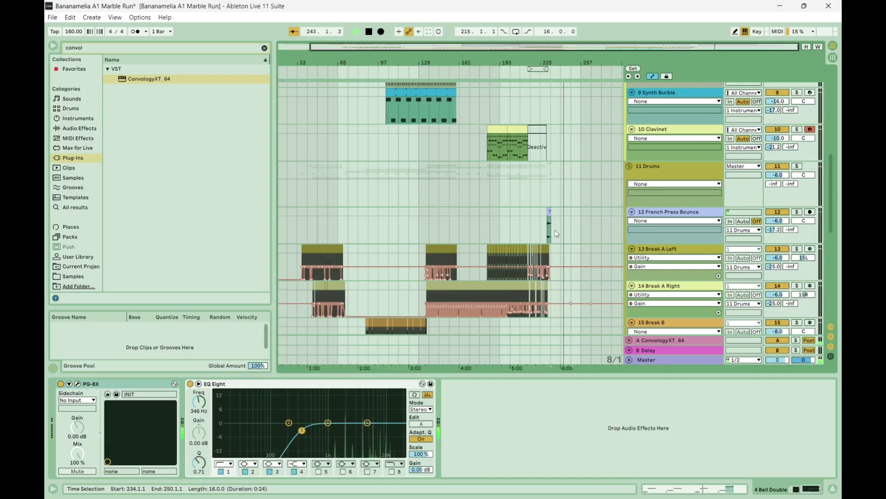
pyautogui.scroll(-5, 557, 233)
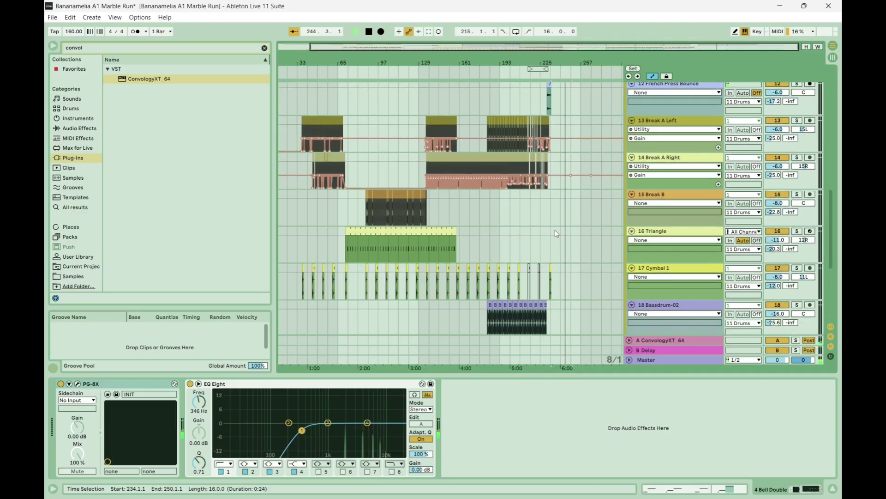
pyautogui.scroll(-7, 556, 233)
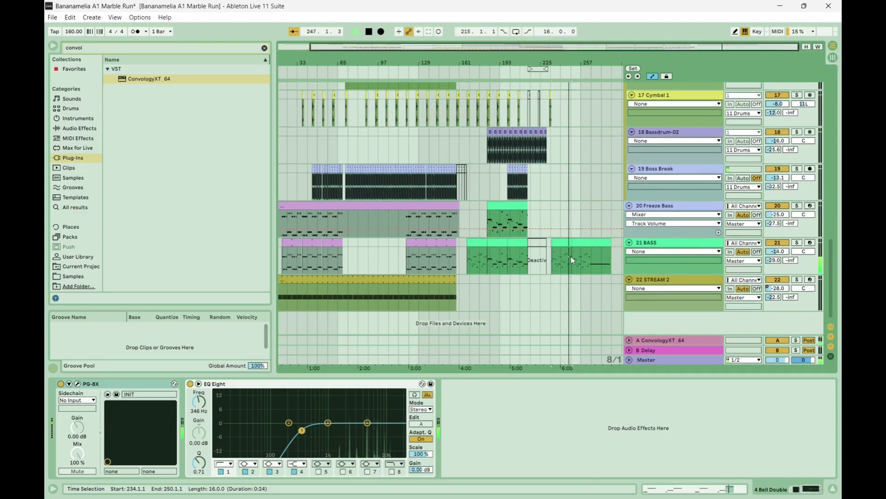
pyautogui.scroll(1, 563, 161)
pyautogui.scroll(-1, 563, 161)
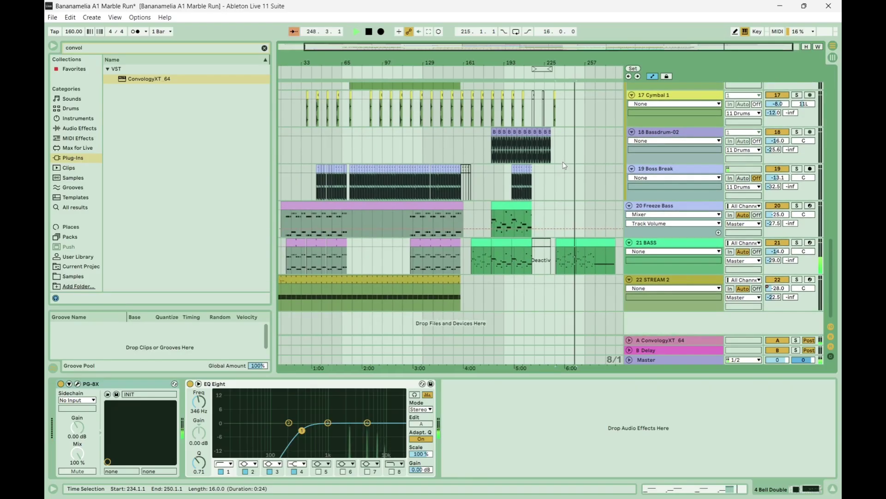
# - Return to the instrument tracks and examine the closing Bell, Bell Double and Piano clips in a close-up of the final section
pyautogui.scroll(5, 563, 165)
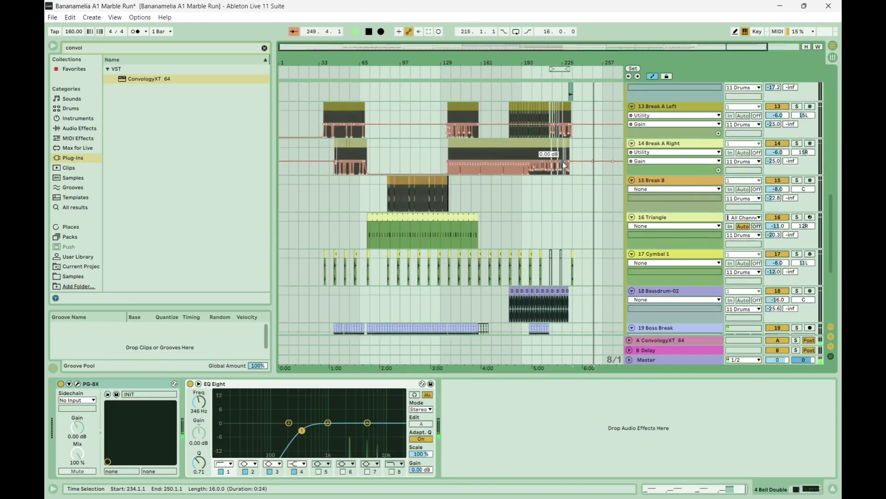
pyautogui.scroll(12, 564, 165)
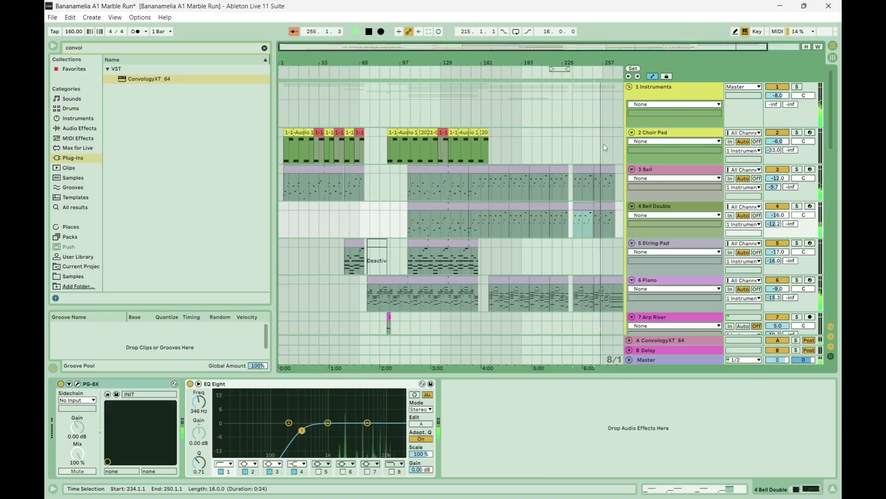
pyautogui.scroll(-2, 603, 144)
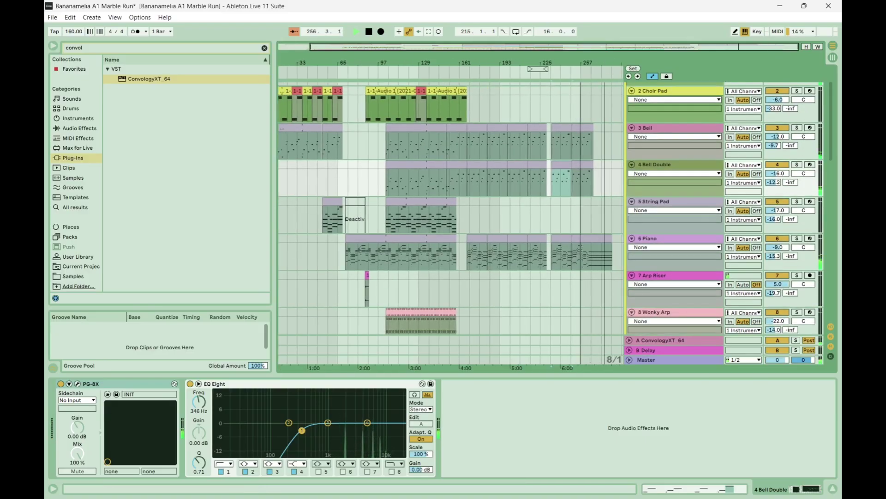
pyautogui.moveTo(605, 48); pyautogui.dragTo(606, 59)
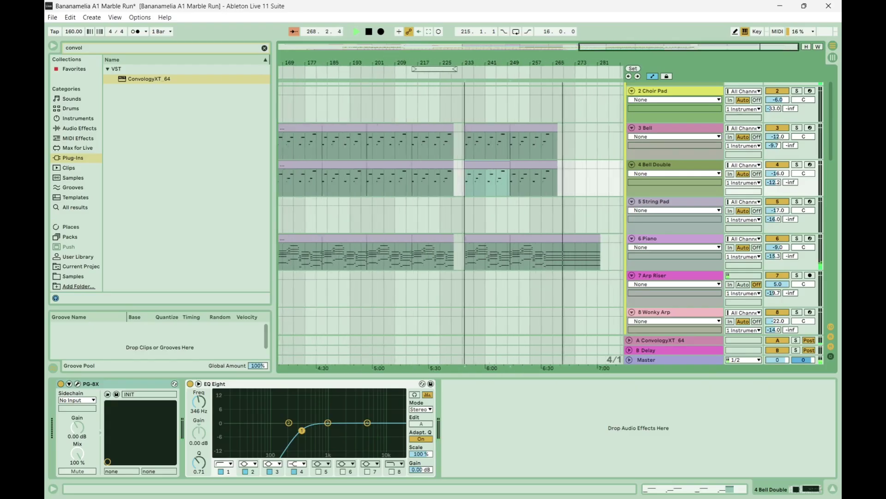
# - Examine the drum and bass tracks across the full arrangement length while the ending plays
pyautogui.scroll(-5, 415, 194)
pyautogui.scroll(-10, 415, 194)
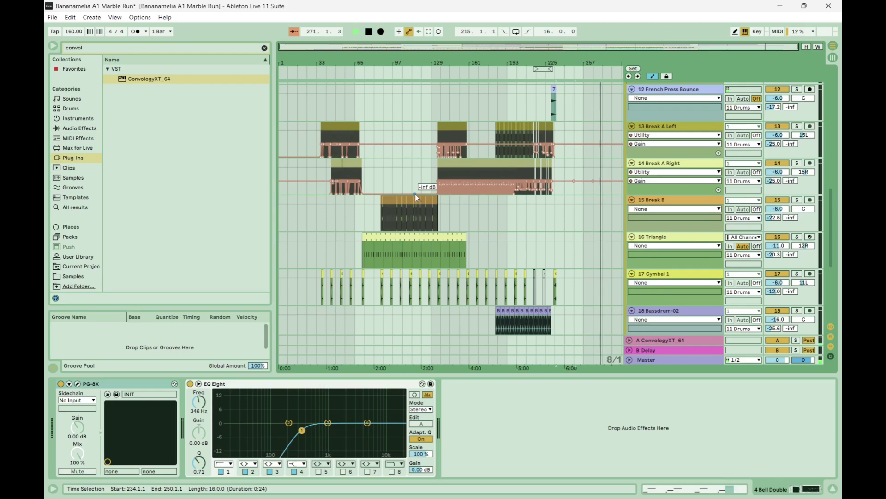
pyautogui.scroll(-5, 415, 194)
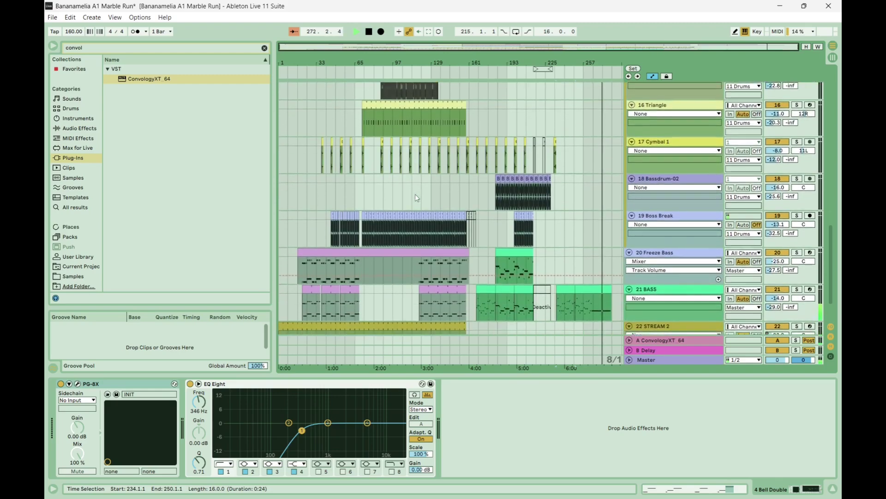